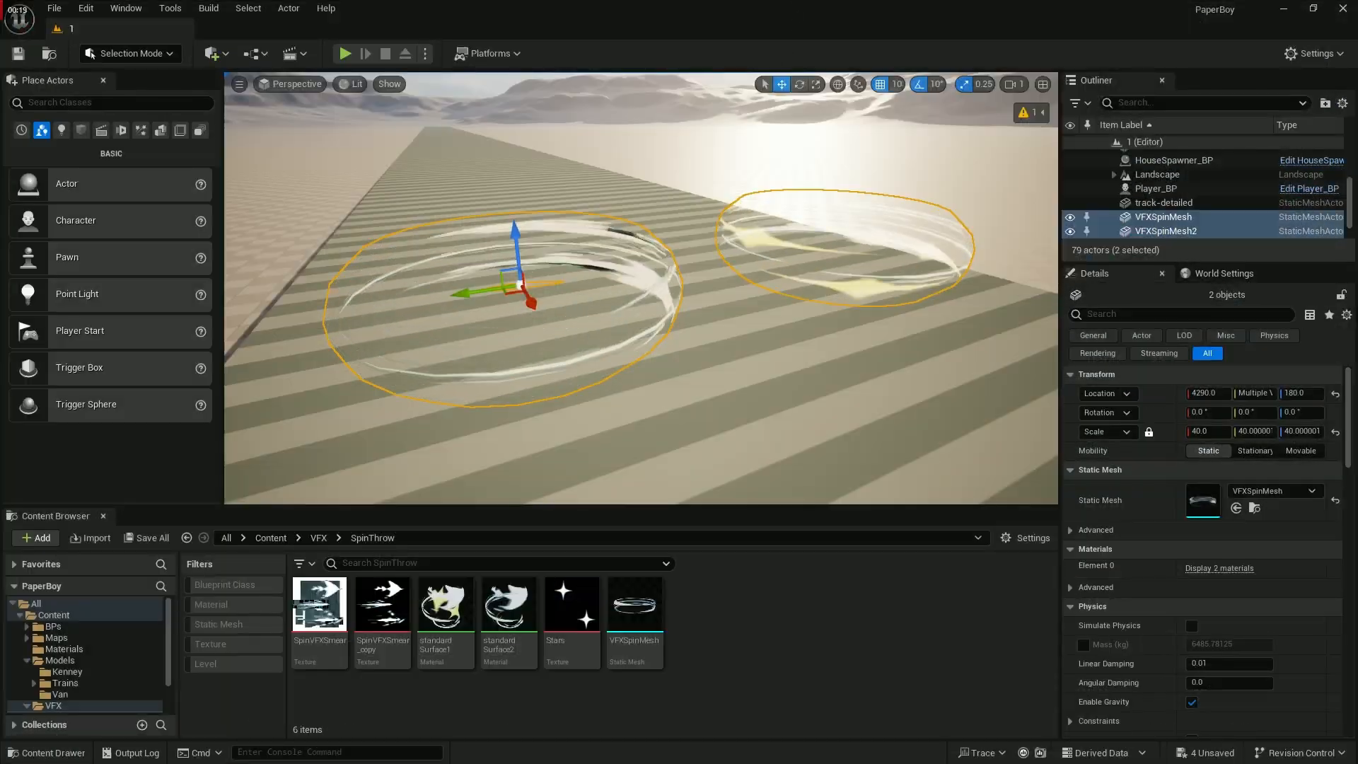
- Close the SpinVFXSmear texture in Unreal Editor and switch to Blender
drag(1281, 1, 1141, 3)
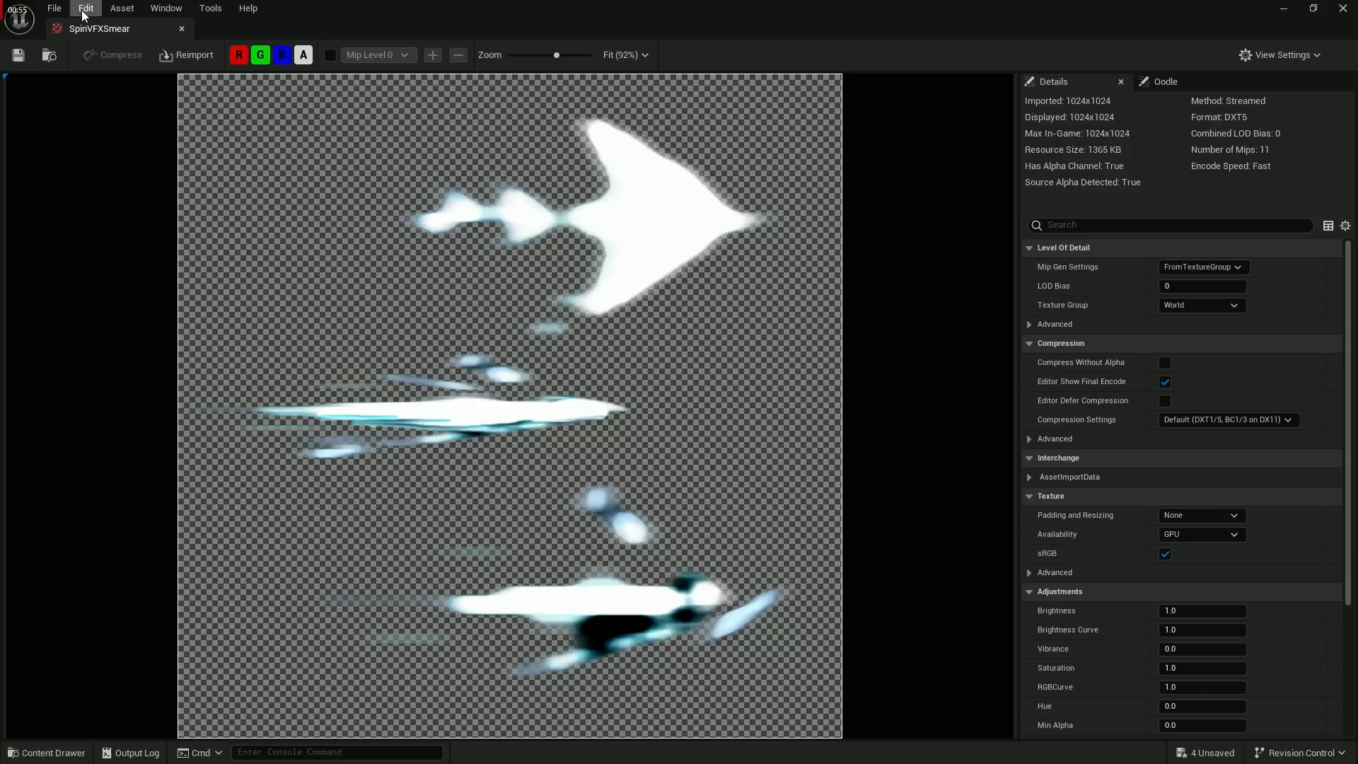
middle_click(99, 33)
key(alt+Tab)
key(alt+Tab)
key(alt+Tab)
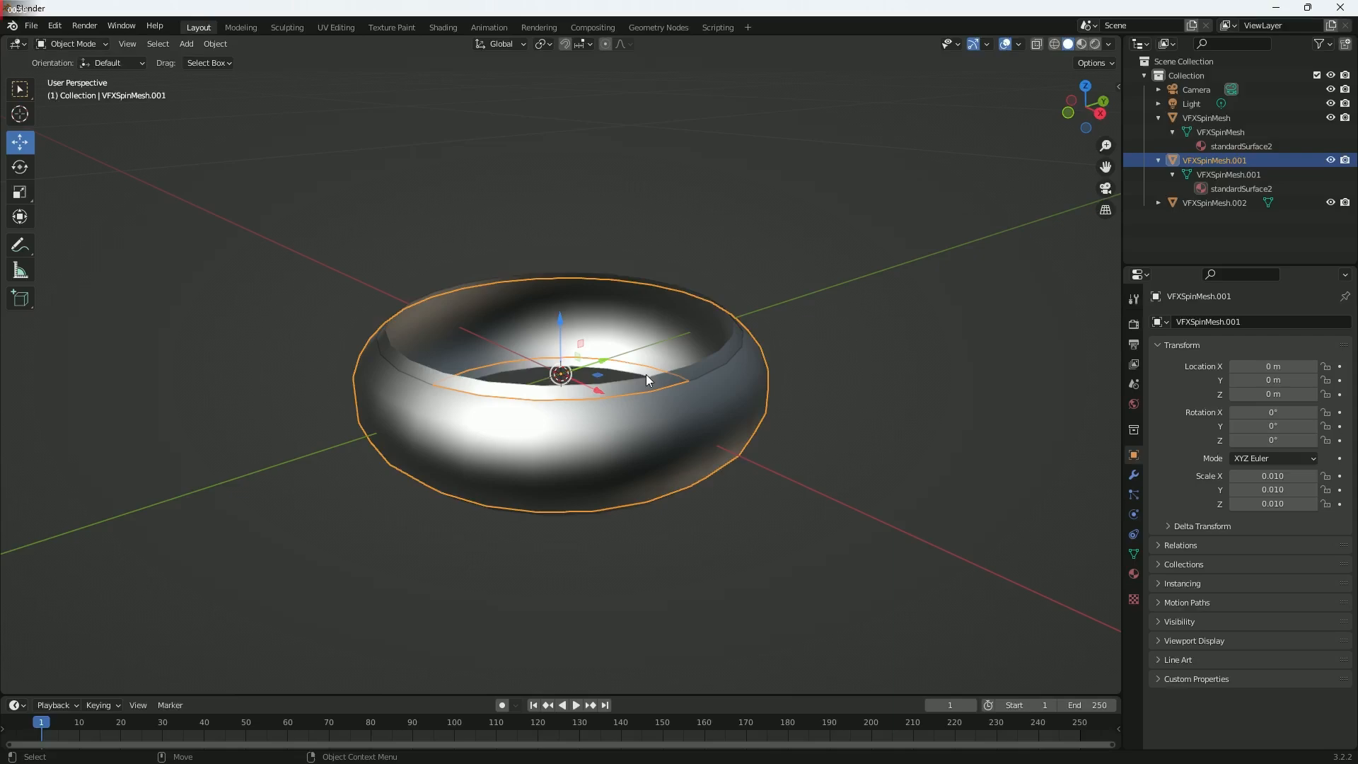
- Raise the VFXSpinMesh.002 ring above the other ring to about 0.099 m on the Z axis
middle_drag(566, 534, 551, 591)
click(502, 385)
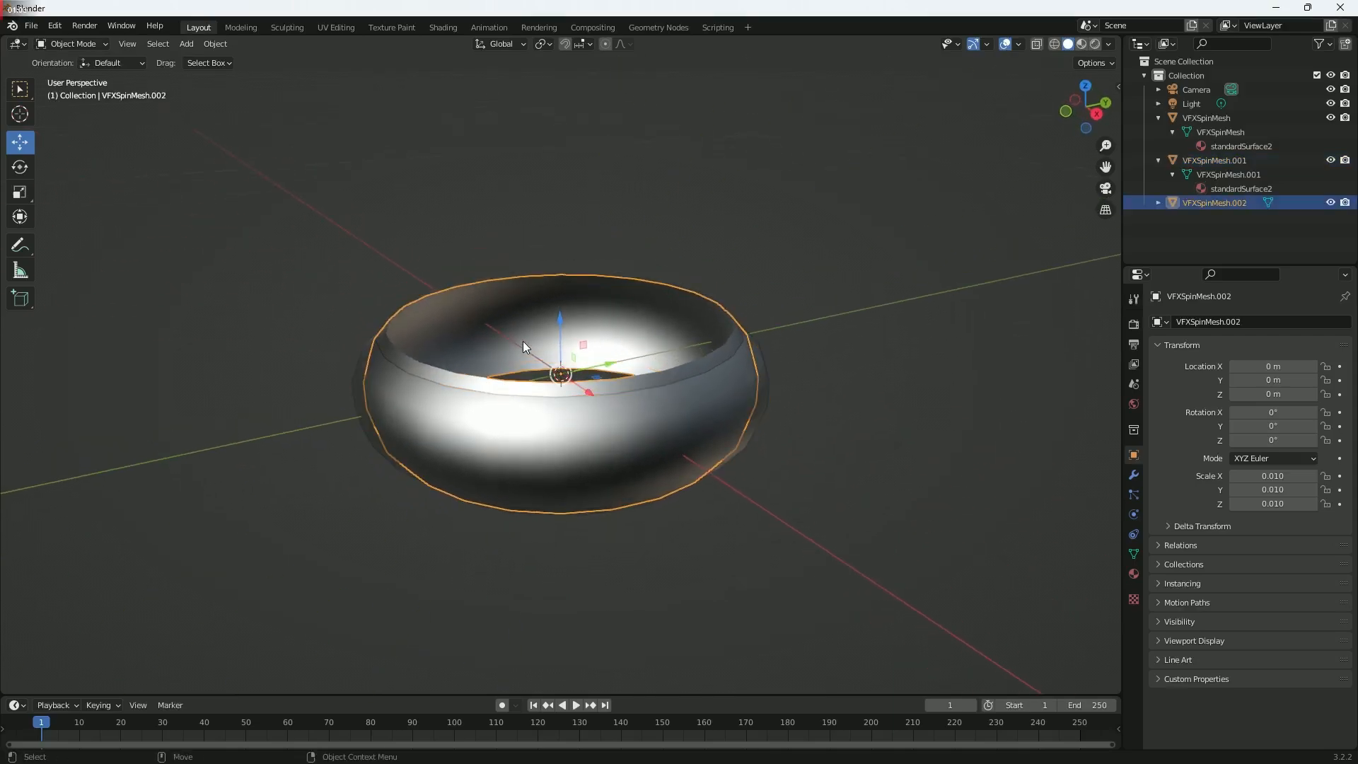
drag(562, 318, 613, 131)
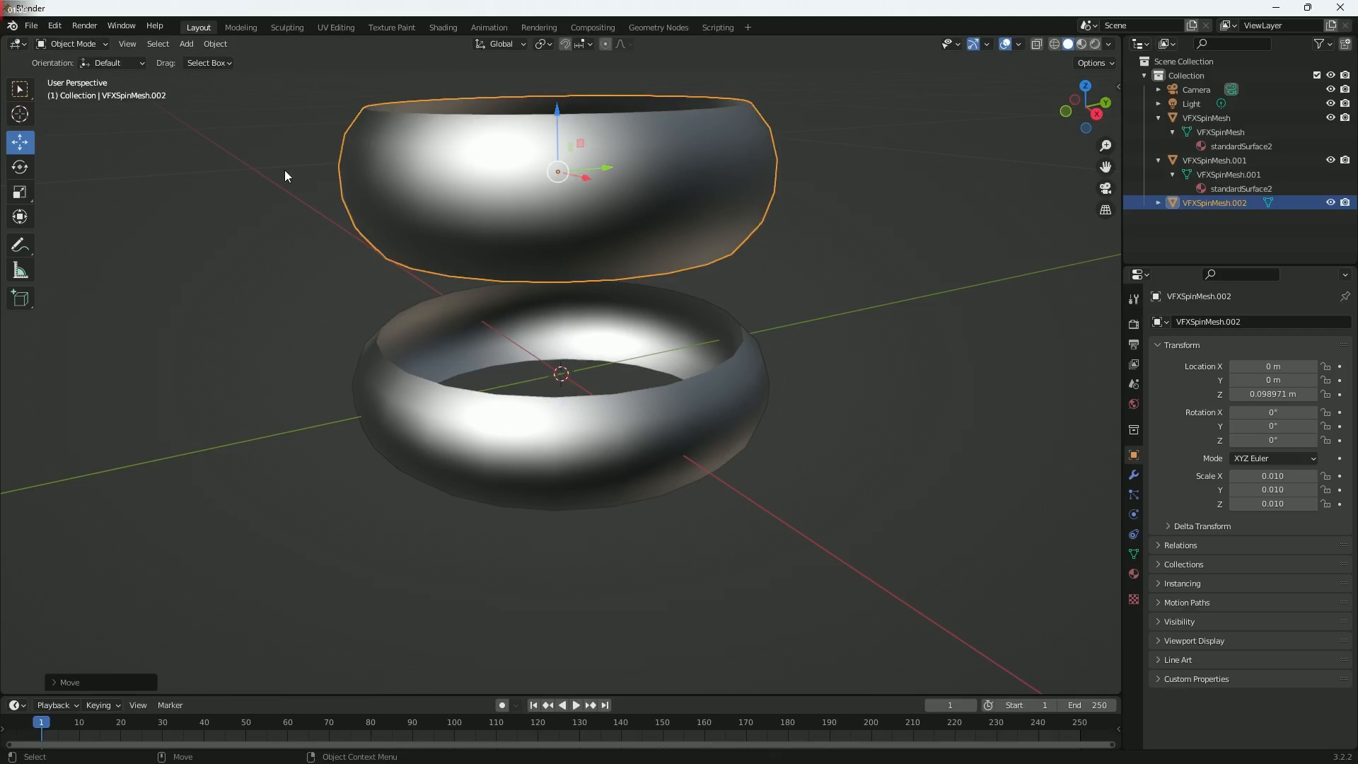
middle_drag(493, 290, 524, 449)
middle_drag(529, 381, 481, 256)
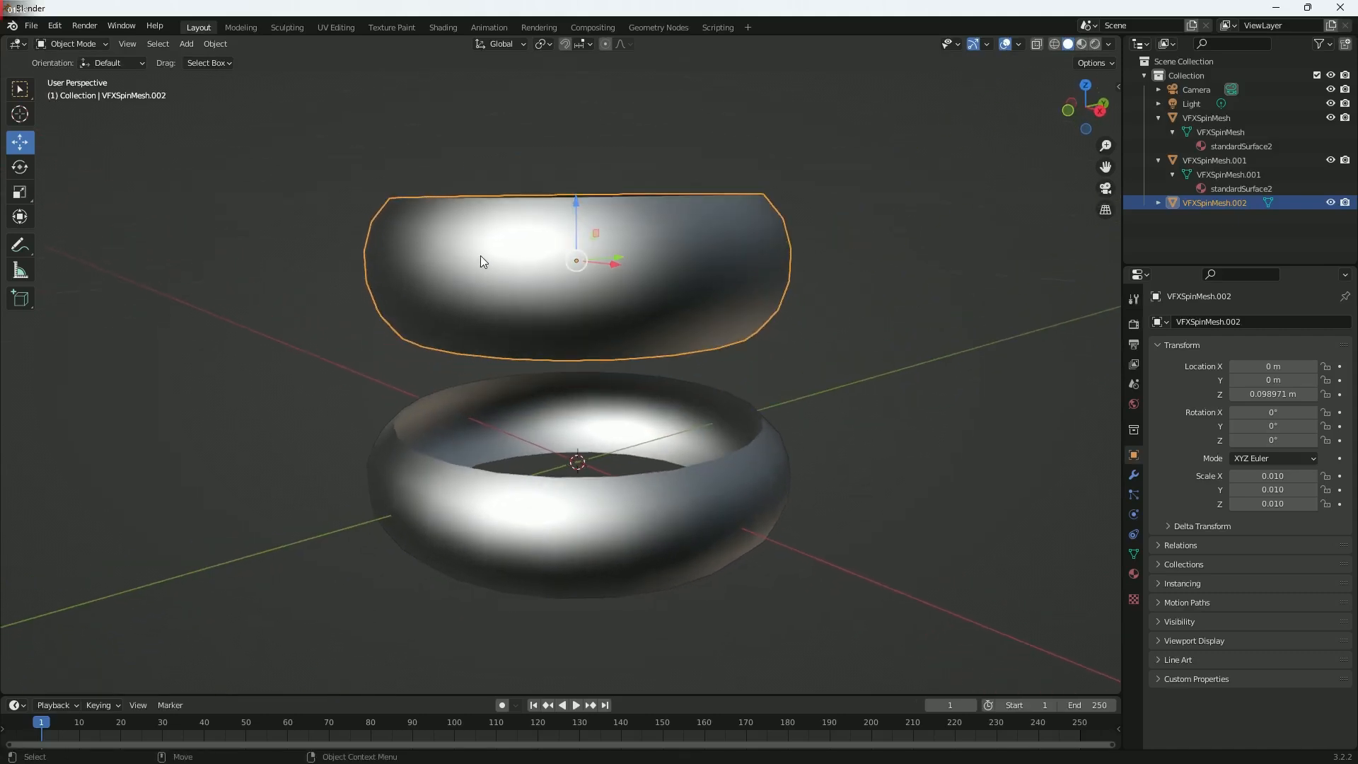
- Put the VFXSpinMesh.002 ring into Edit Mode with edge selection
click(74, 44)
click(82, 77)
middle_drag(554, 348, 408, 277)
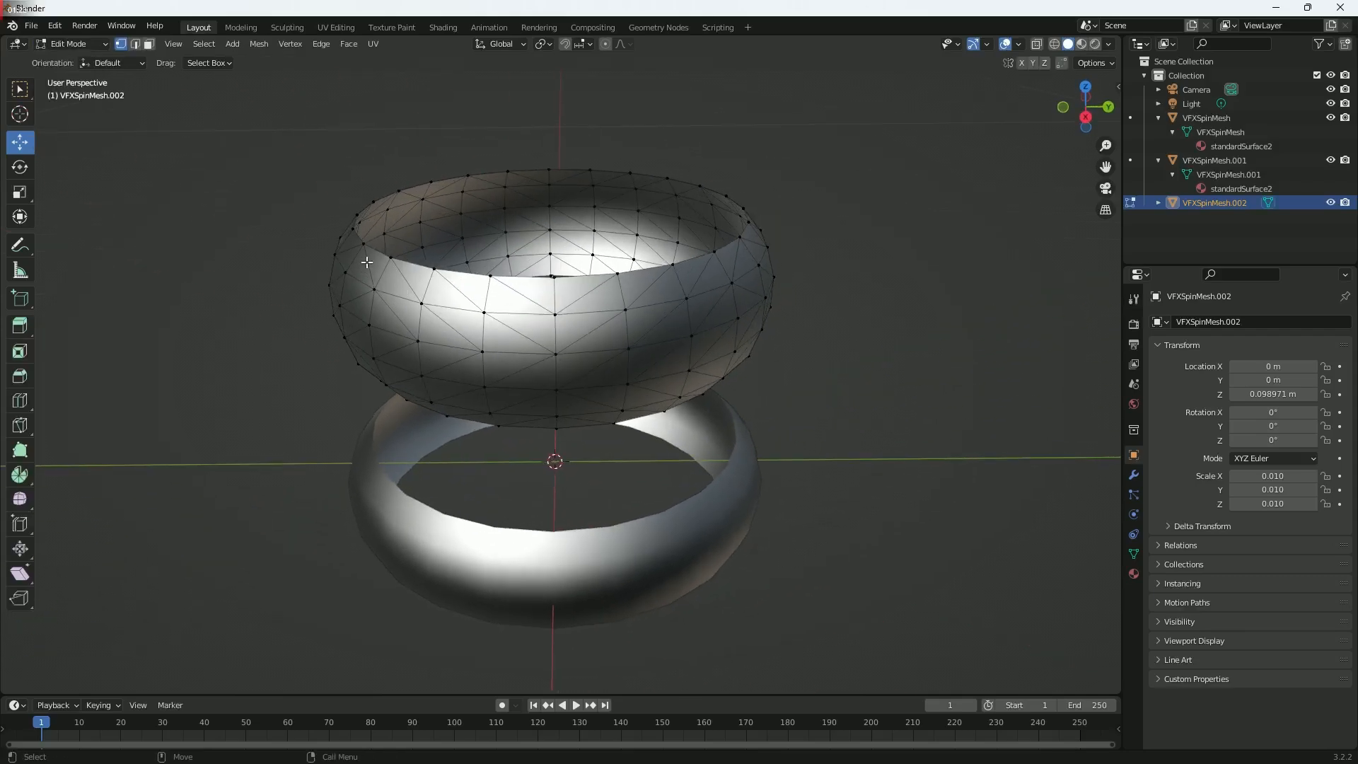
click(134, 43)
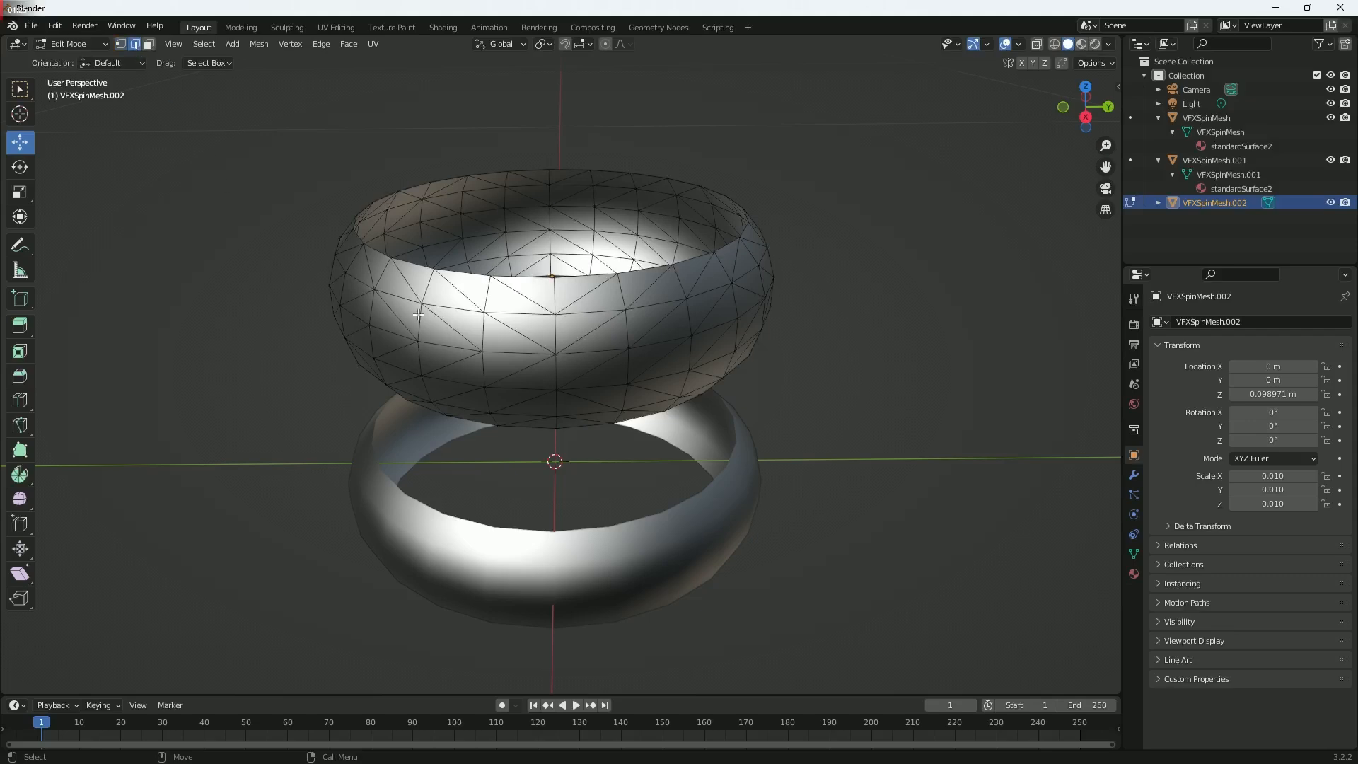
- Select the upper rim edge loop of VFXSpinMesh.002, try scaling it, and undo the change
click(450, 309)
key(r)
alt+drag(517, 340, 510, 283)
drag(302, 133, 782, 212)
alt+drag(602, 241, 563, 277)
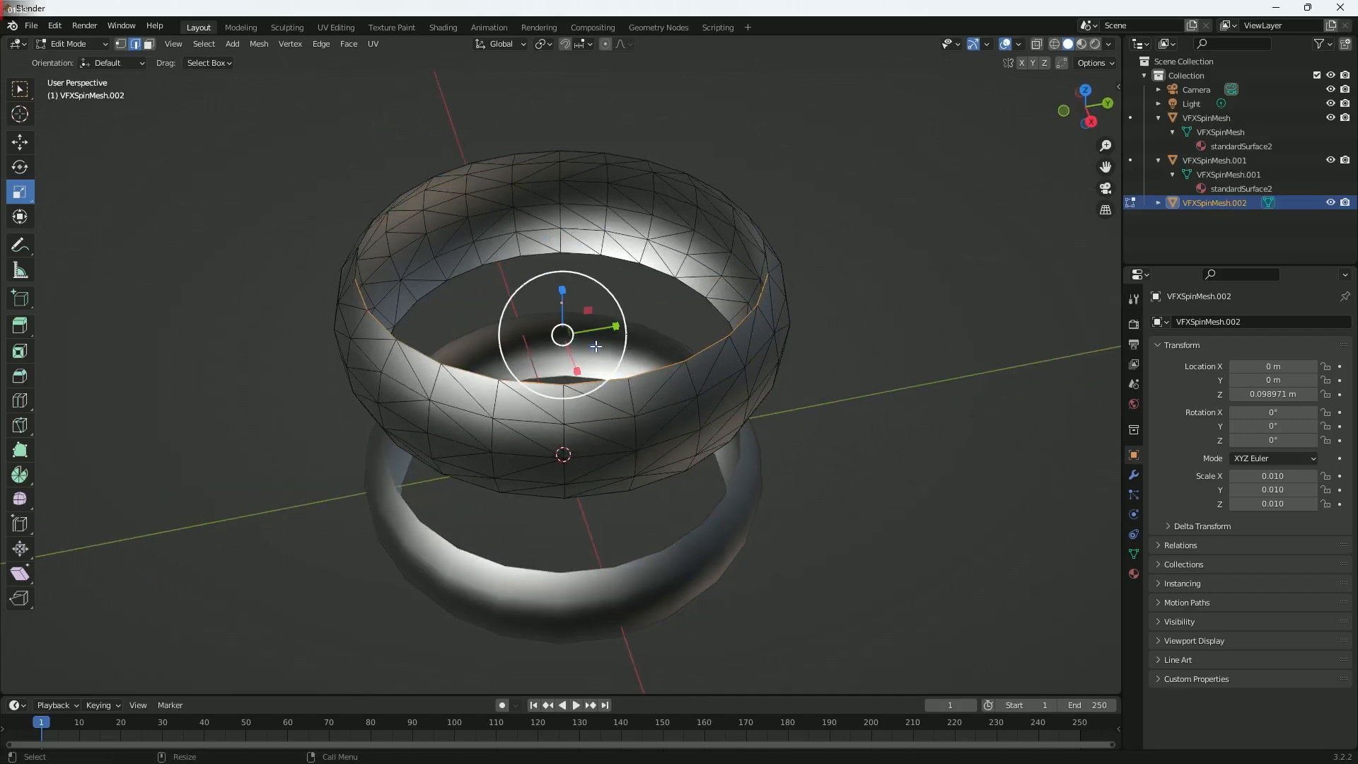
drag(572, 339, 594, 318)
key(ctrl+z)
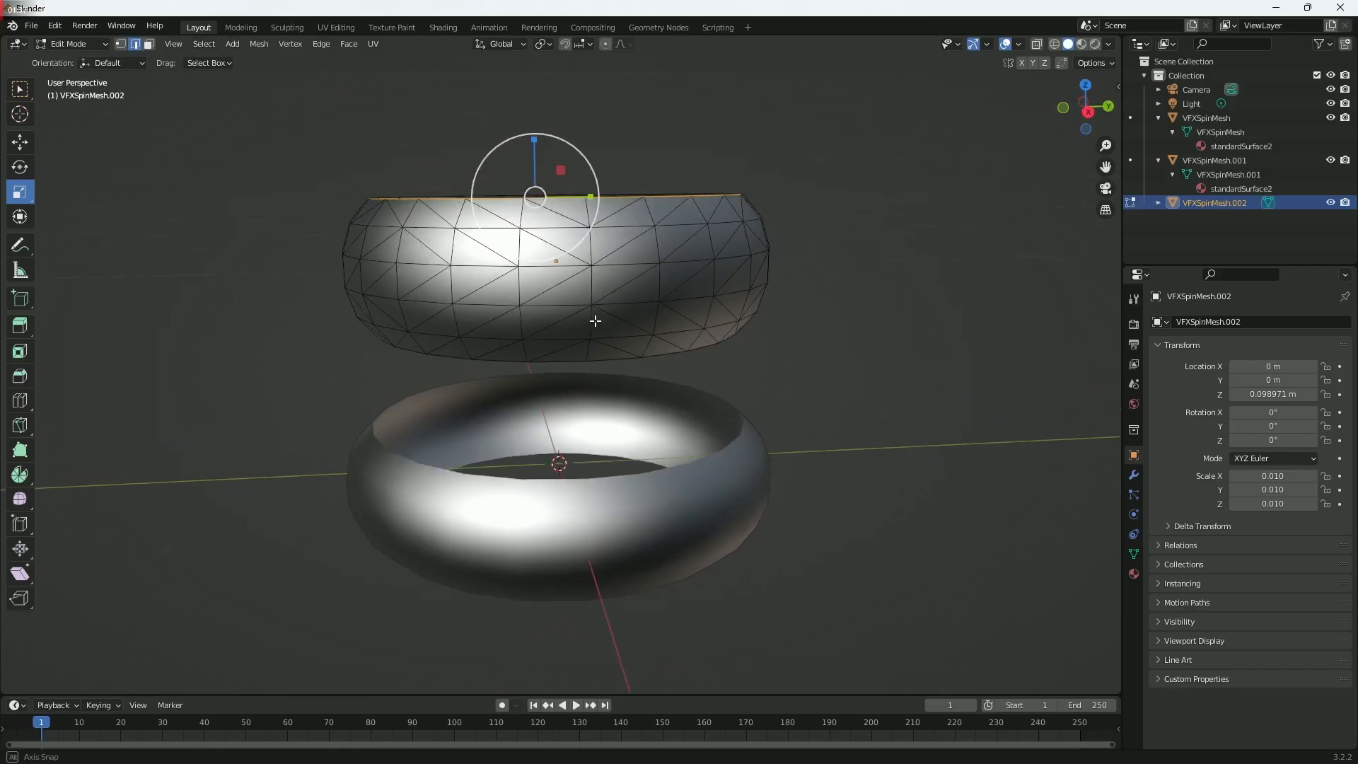
- Try moving an edge selection on the front of VFXSpinMesh.002 downward, and undo the mesh edits
alt+drag(522, 352, 542, 399)
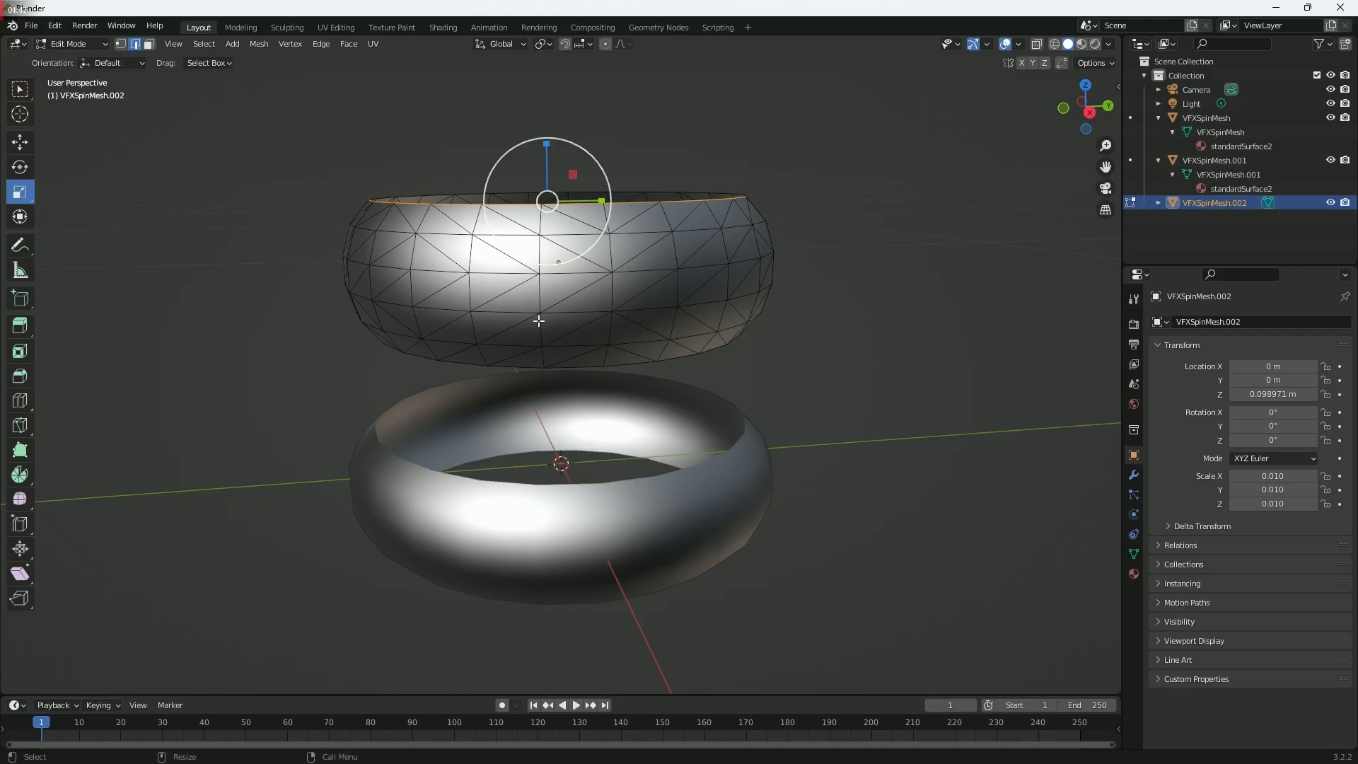
key(ctrl+z)
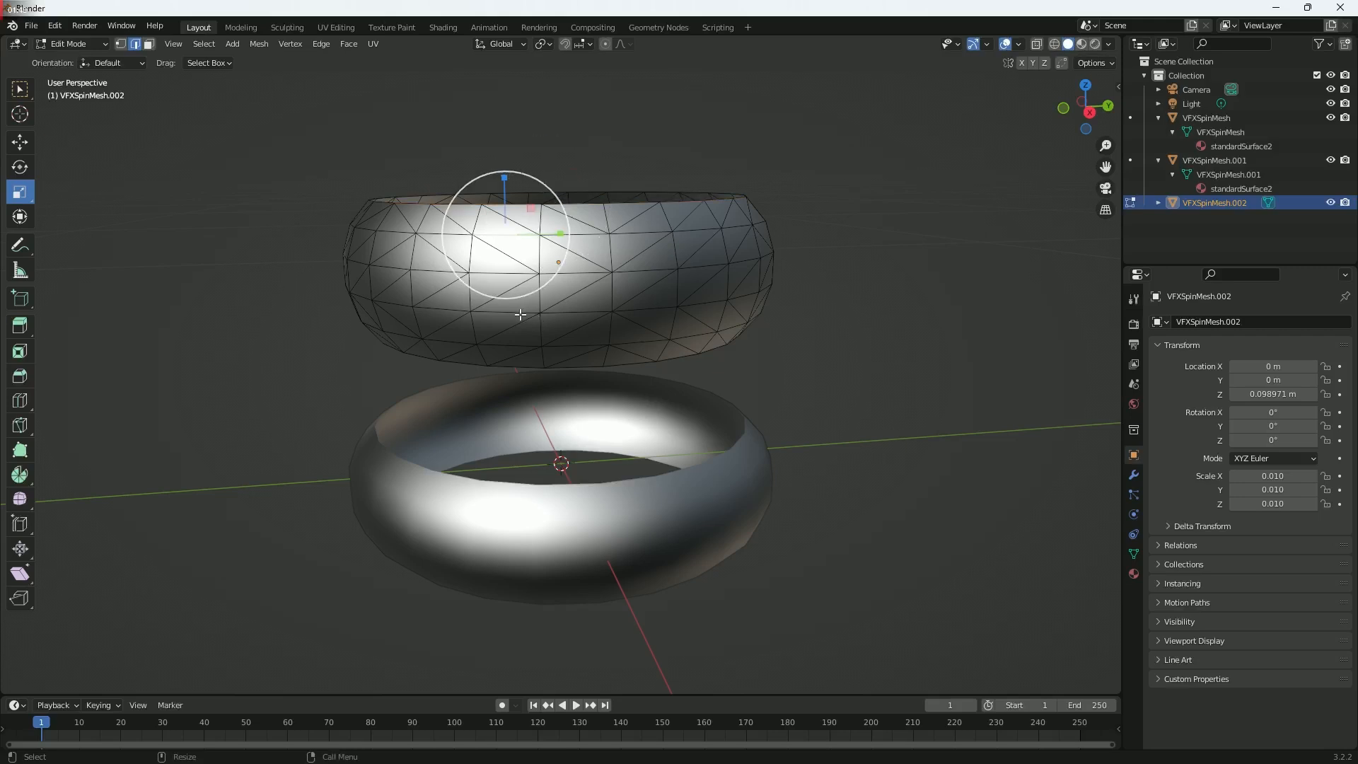
key(w)
drag(504, 179, 506, 311)
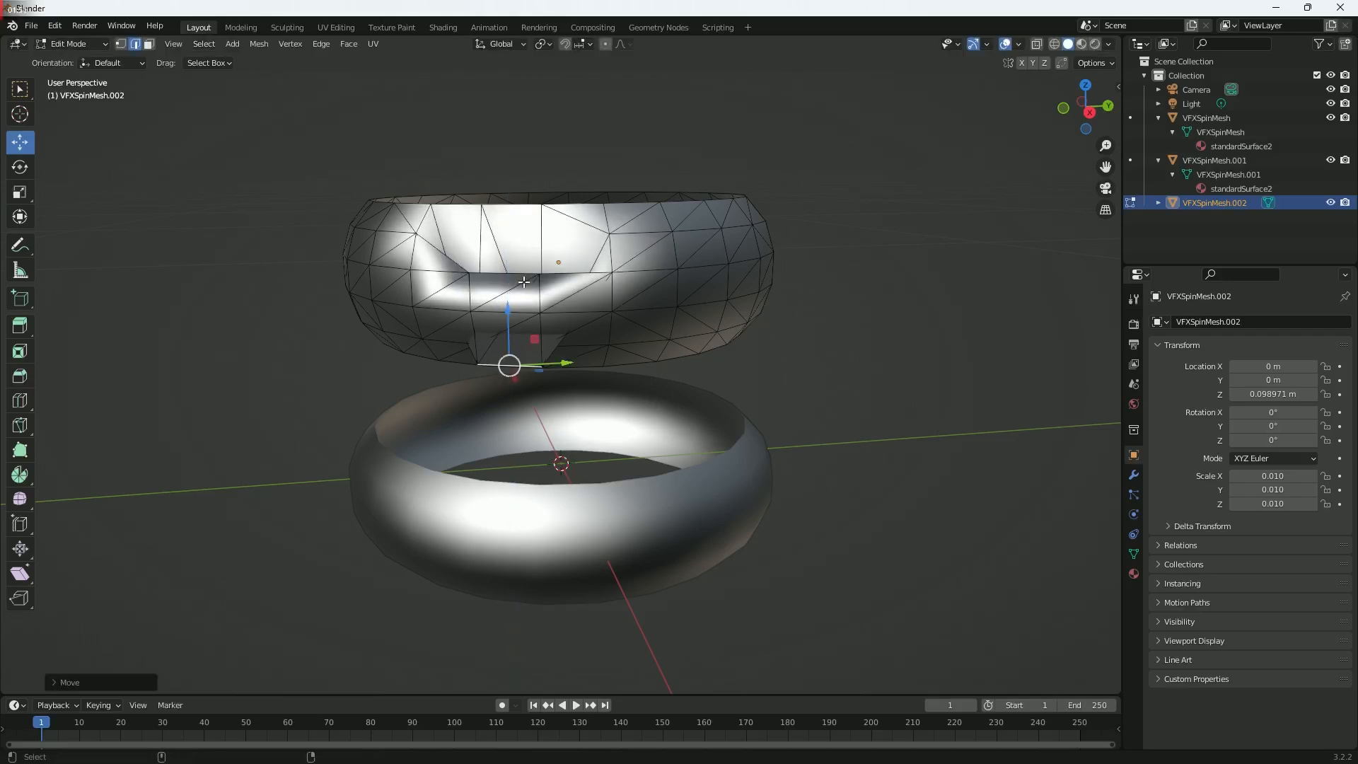
key(ctrl+z)
key(ctrl+z)
key(ctrl+z)
- Return to Object Mode and lower VFXSpinMesh.002 back over the other ring to about -0.0016 m on Z
click(80, 48)
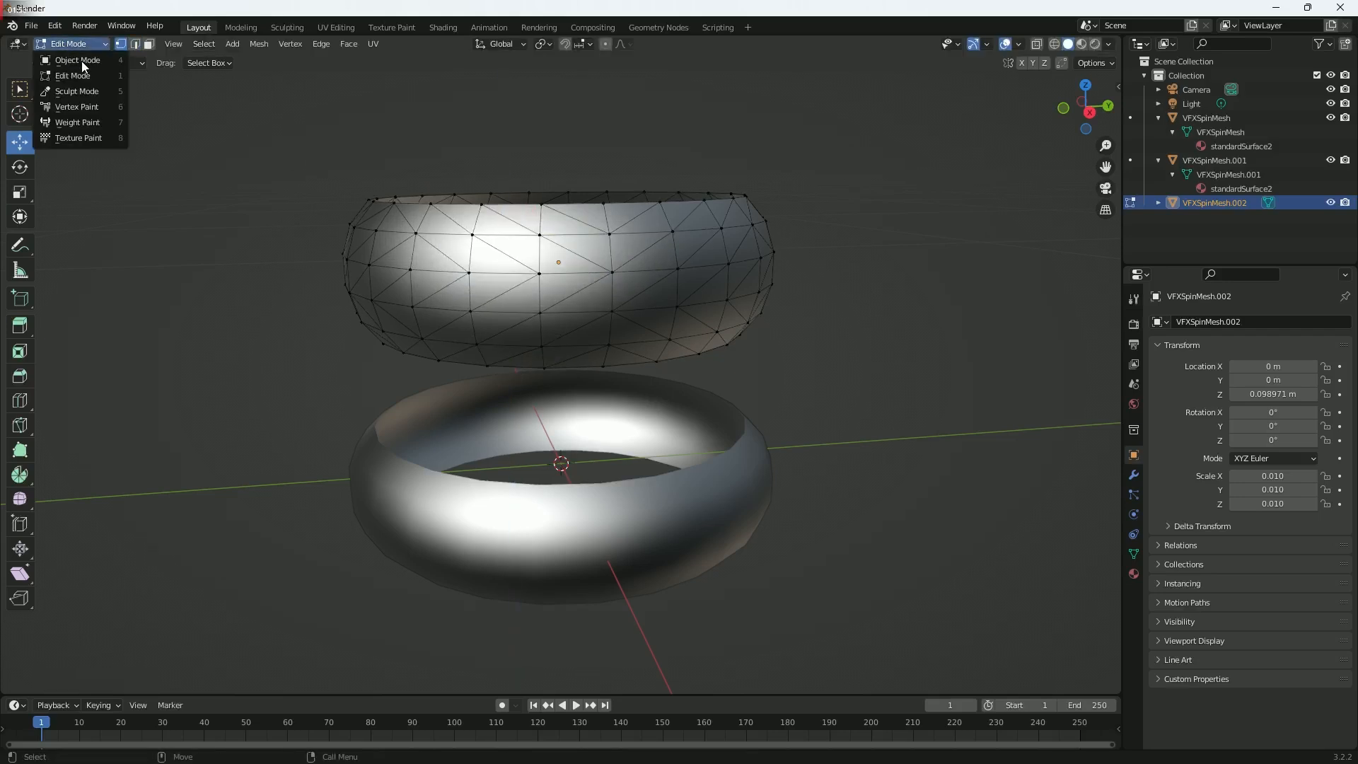
click(71, 55)
drag(556, 218, 119, 244)
- Try rotating the VFXSpinMesh.002 ring about 108° around the X axis, and undo the rotation
key(shift+space)
key(r)
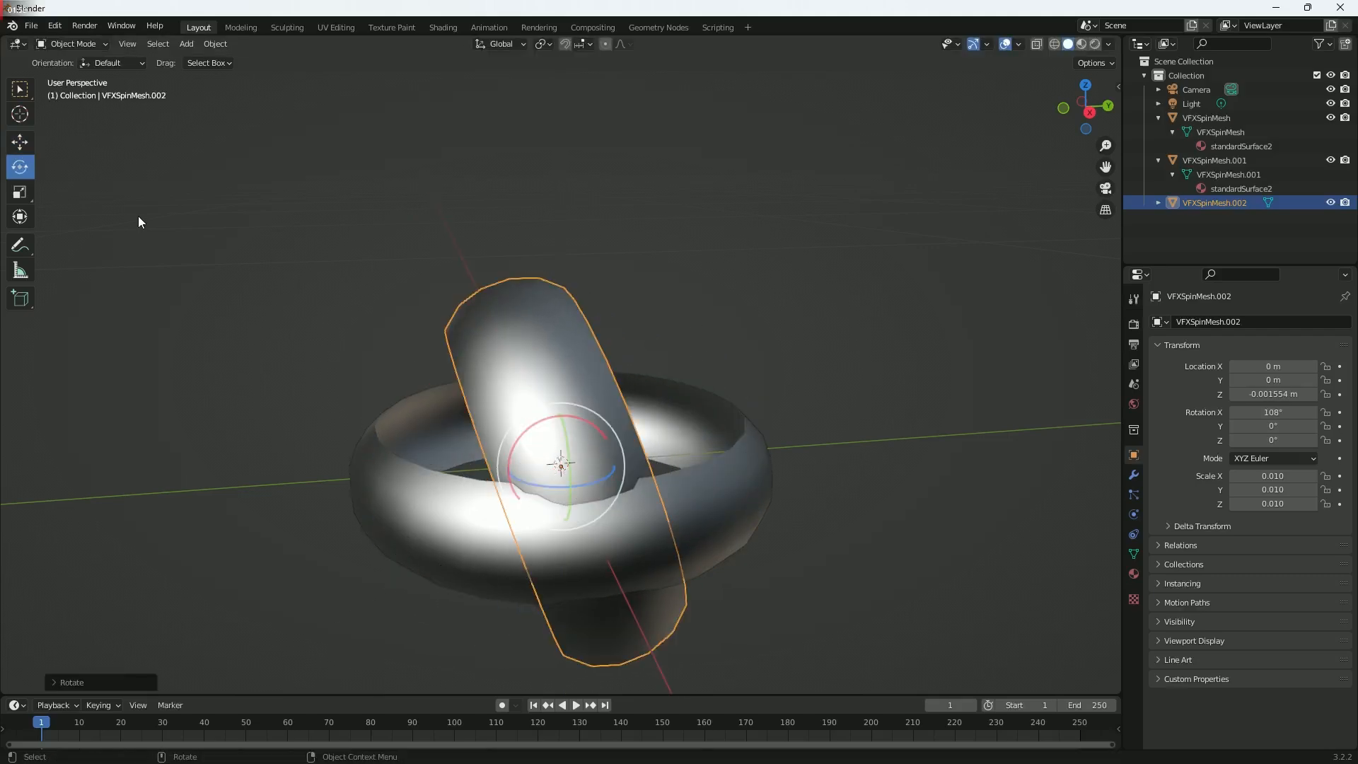
key(ctrl+z)
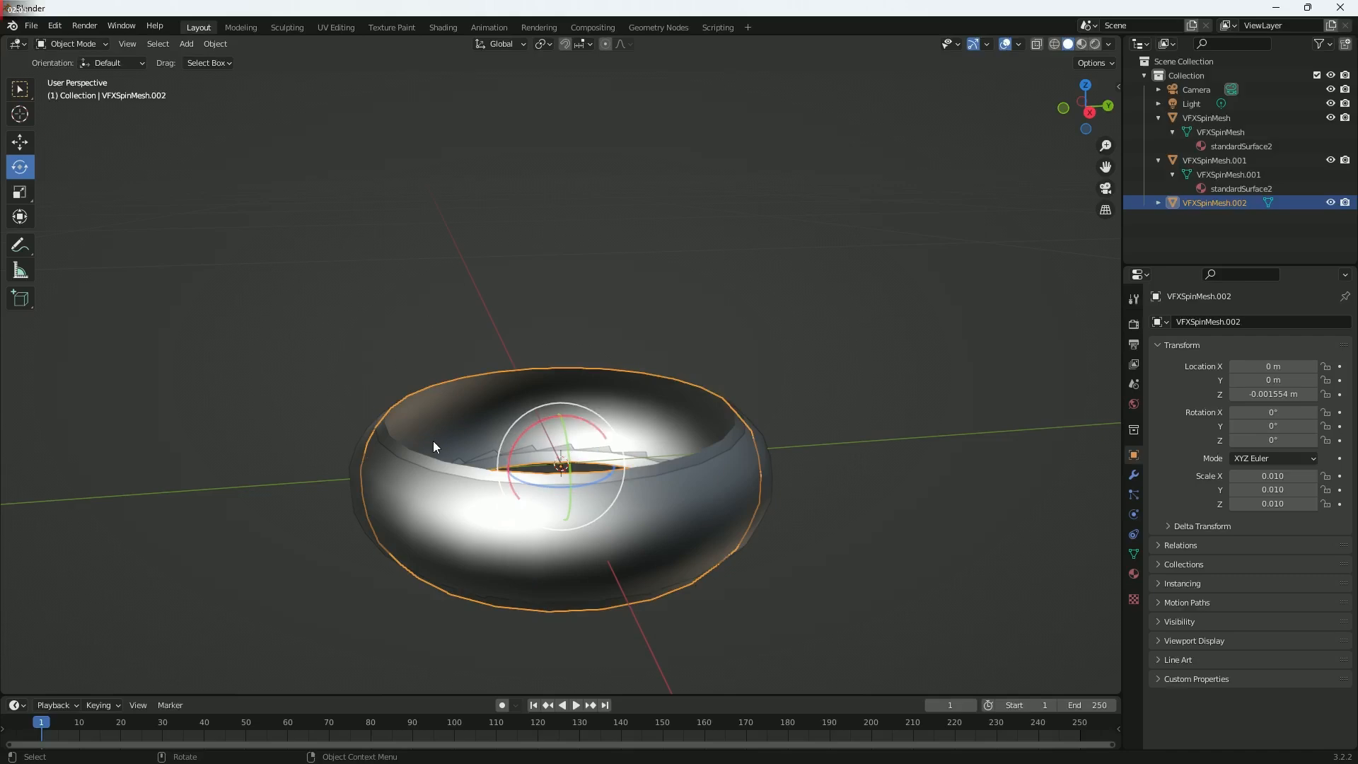
- Select the VFXSpinMesh.001 ring and open it in the UV Editing workspace
middle_drag(535, 580, 427, 605)
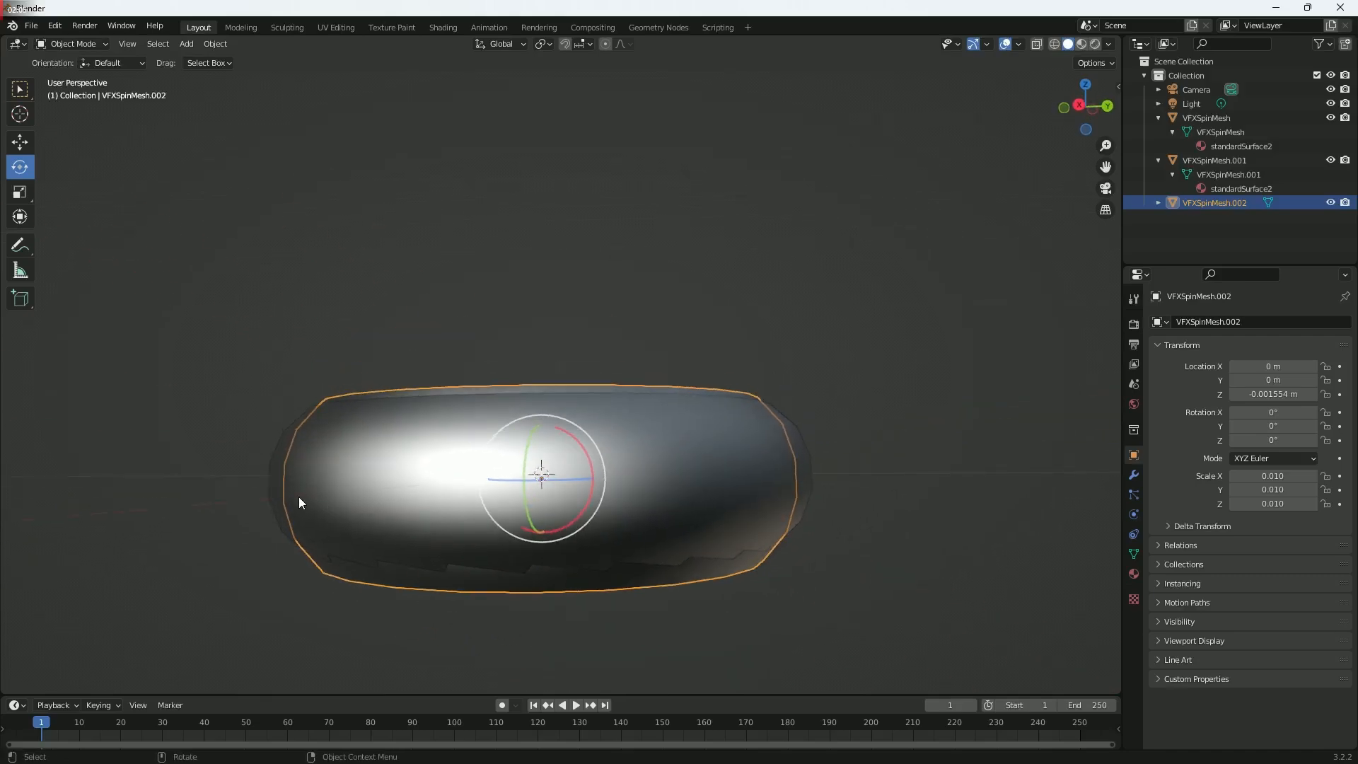
click(266, 462)
middle_drag(279, 531, 250, 593)
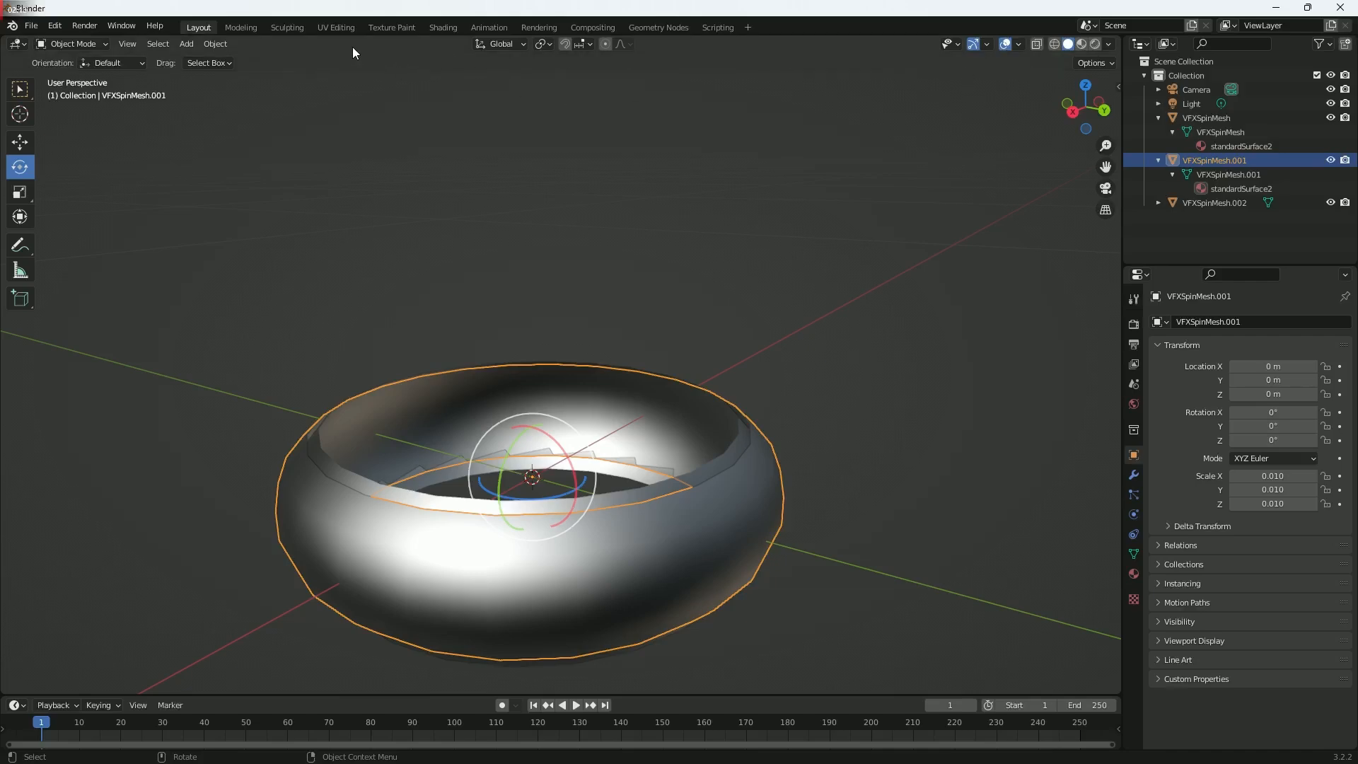
click(337, 28)
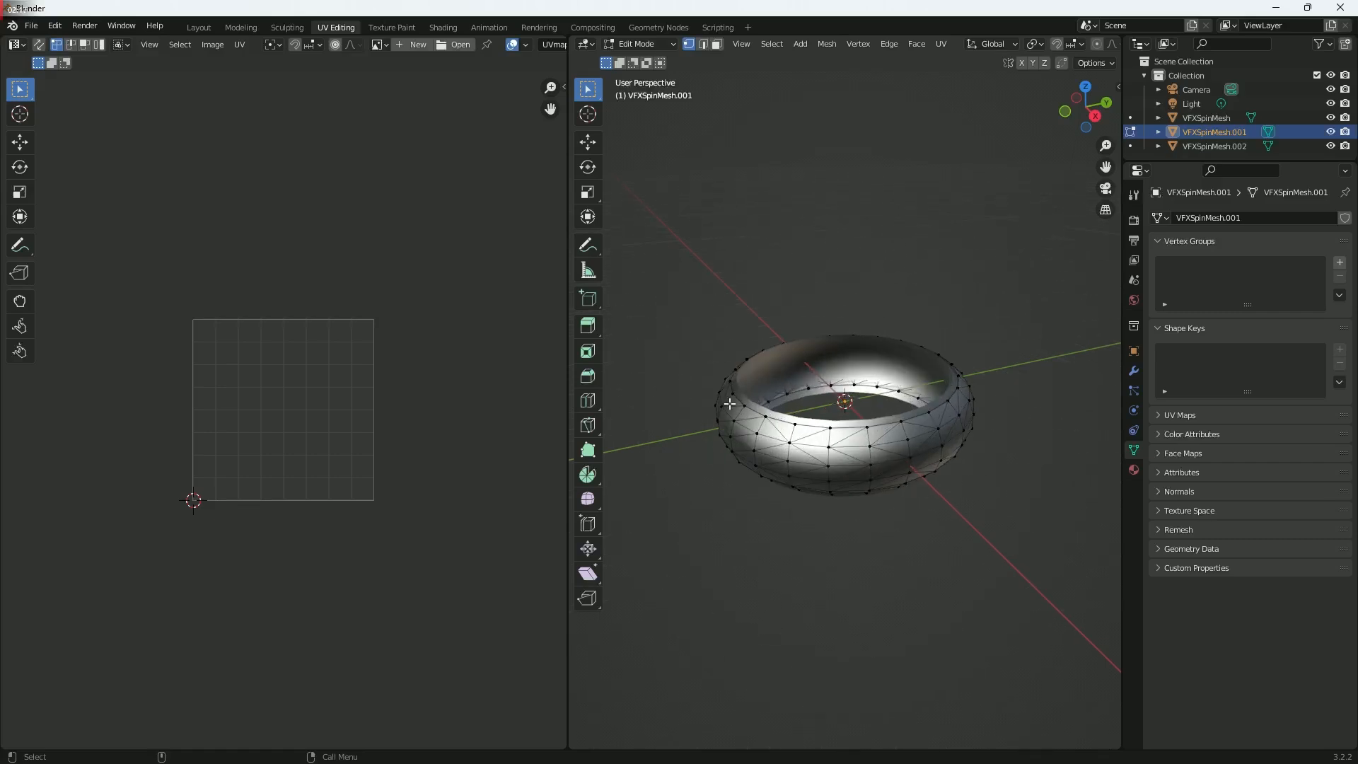
scroll(476, 470, up, 2)
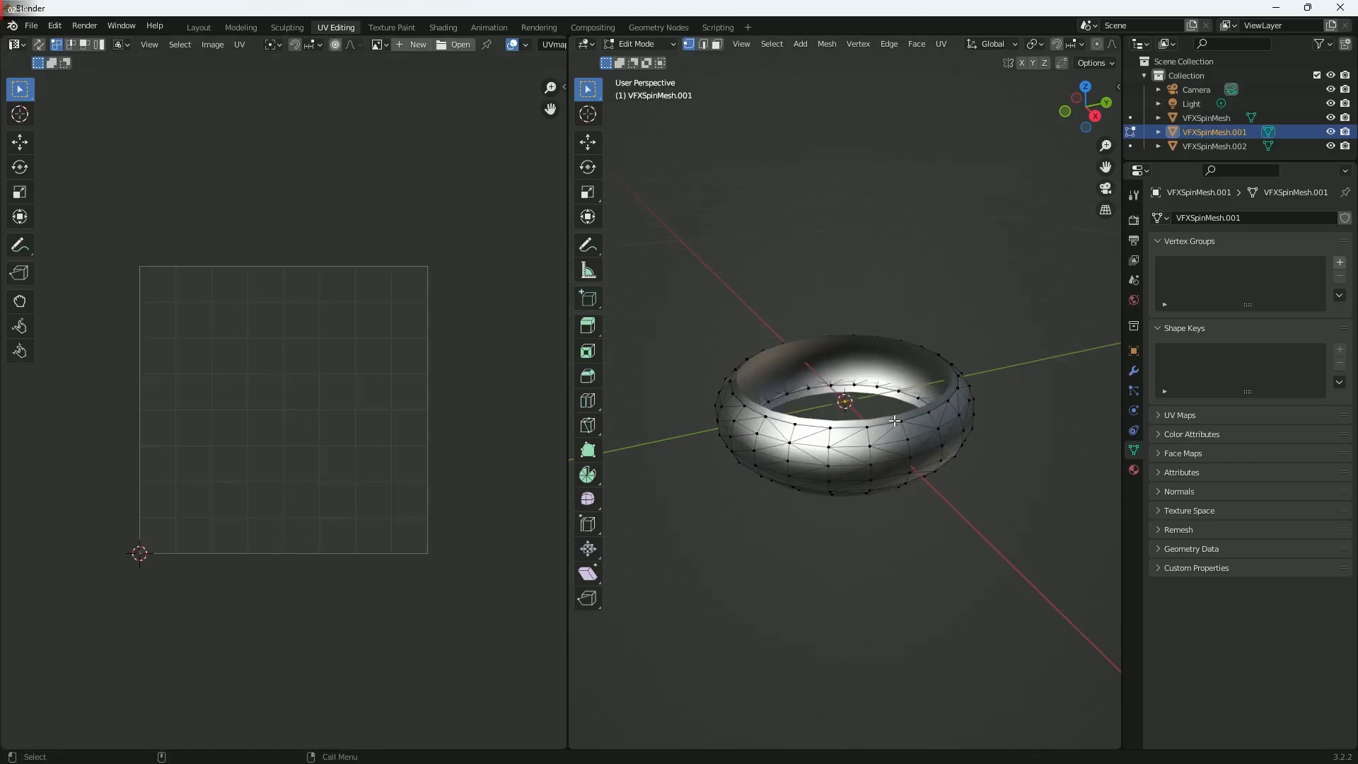
- Switch VFXSpinMesh.001 to Object Mode, reselect the ring, and return it to Edit Mode
right_click(808, 422)
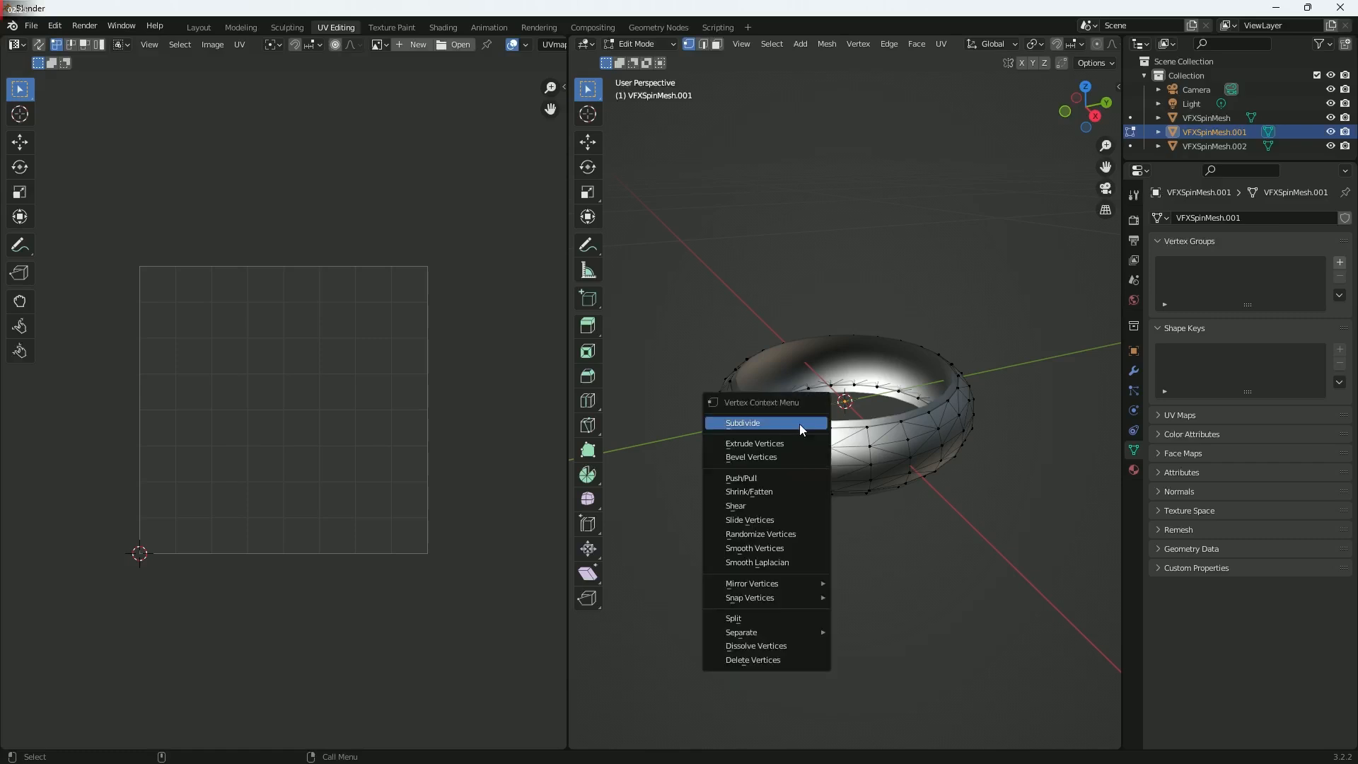
click(636, 44)
click(640, 60)
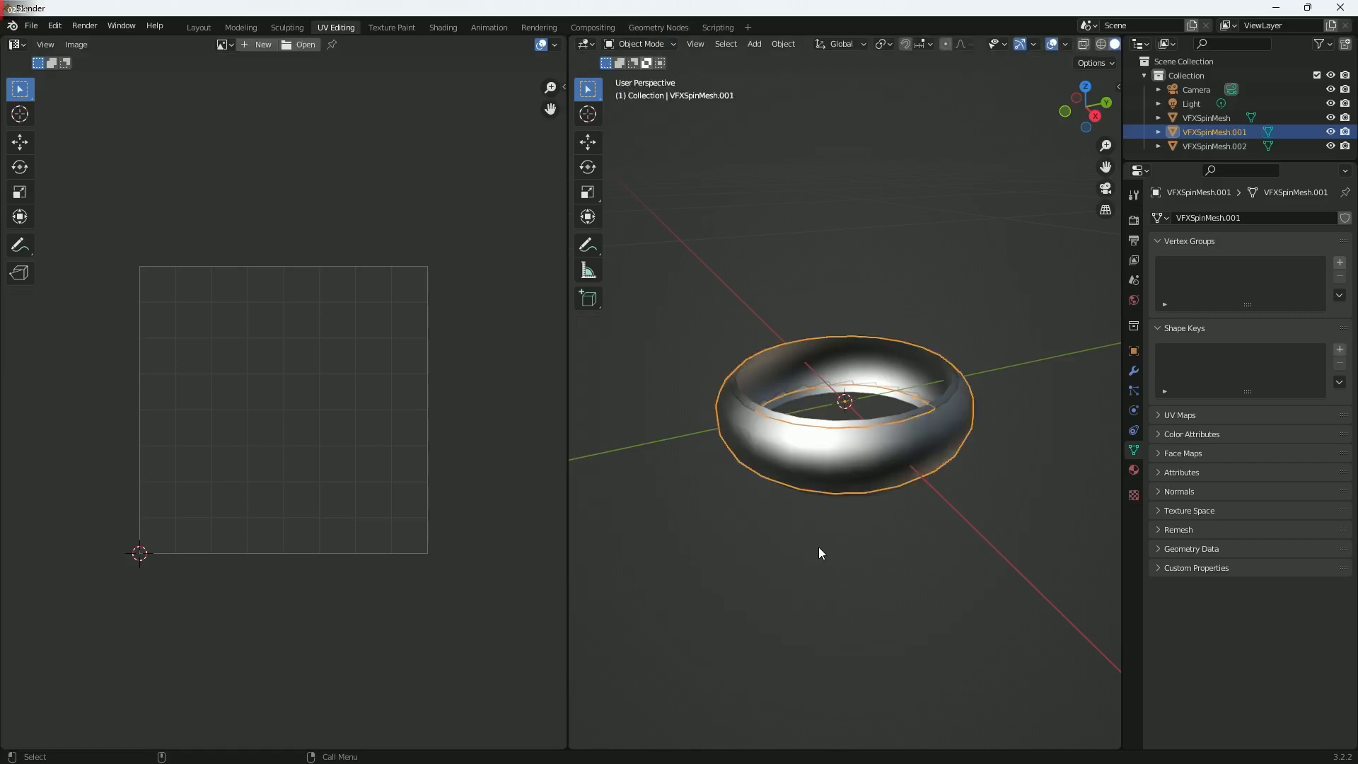
click(790, 423)
click(781, 437)
click(627, 49)
click(642, 75)
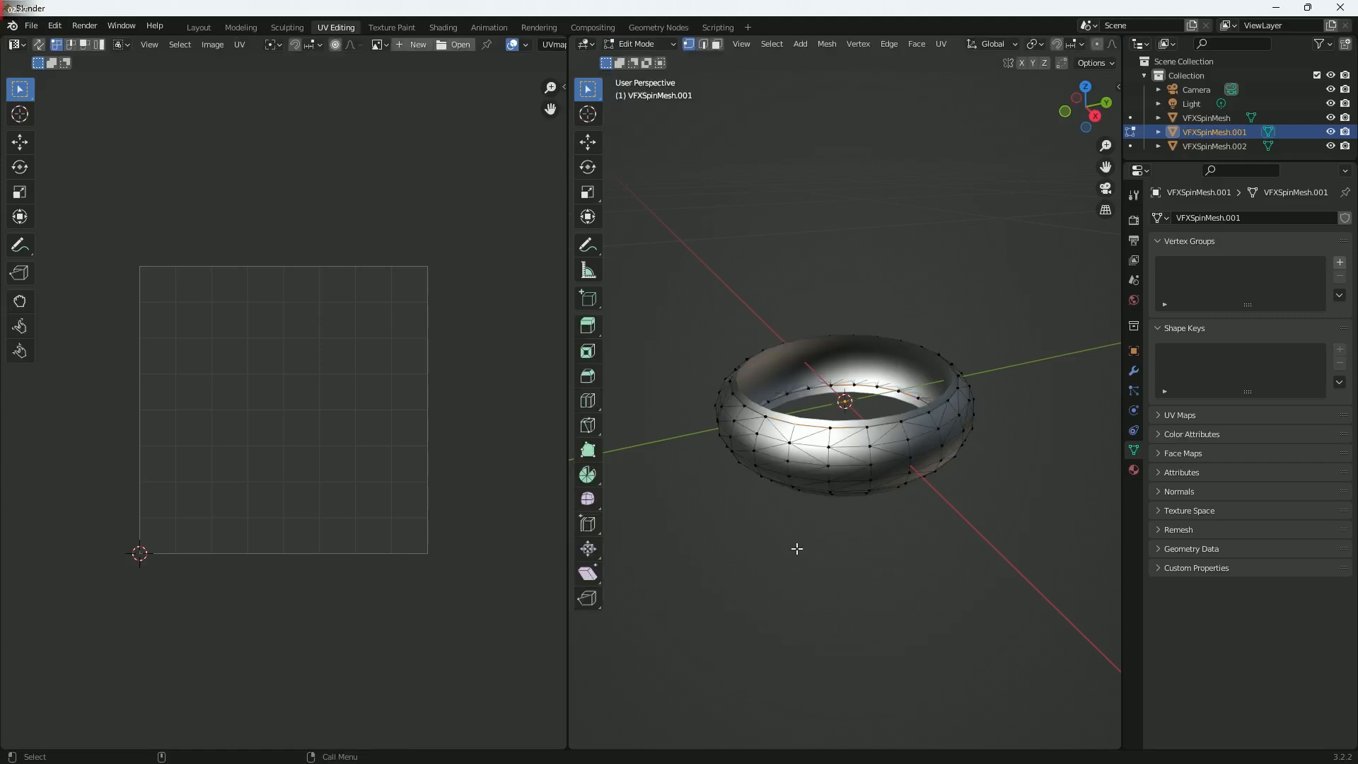
- Select the visible vertices of VFXSpinMesh.001 with the selection mode set to extend
middle_drag(809, 571, 797, 545)
scroll(794, 453, up, 2)
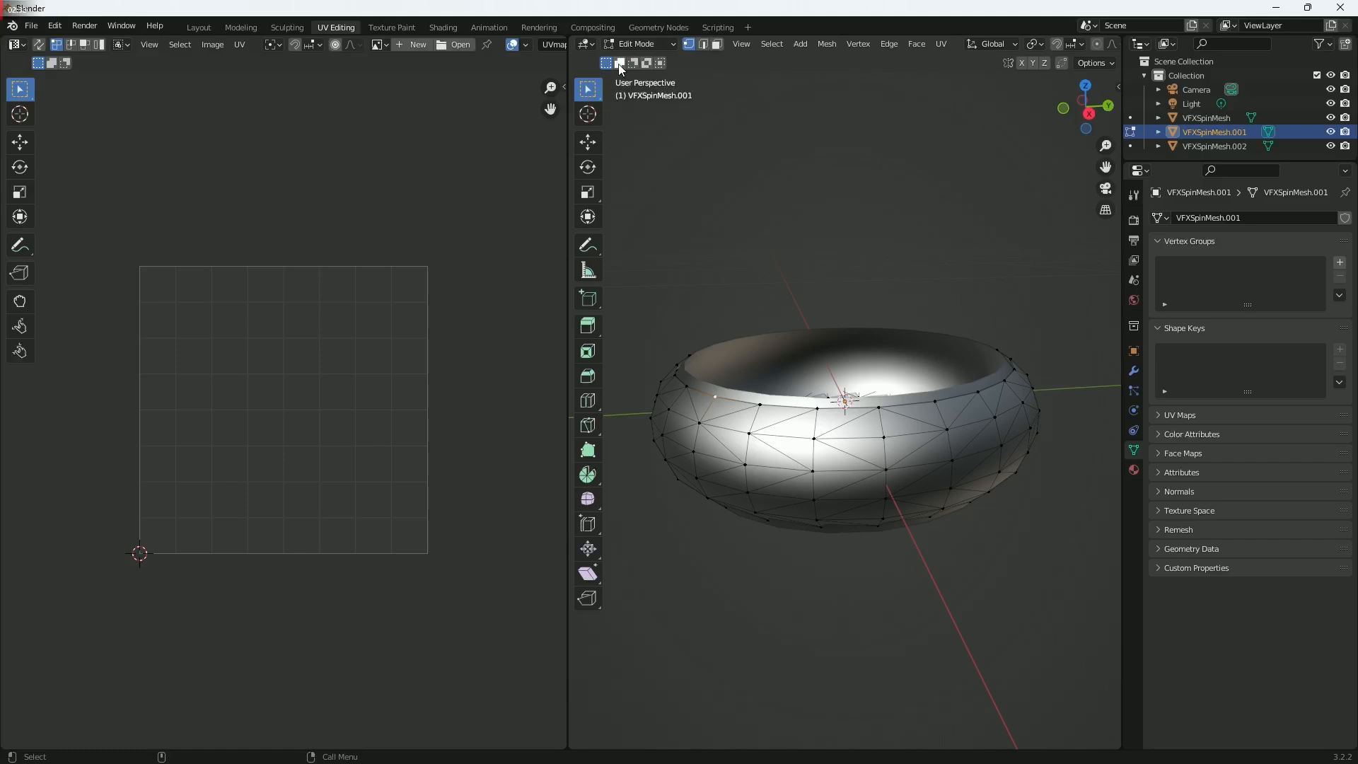
drag(631, 621, 1123, 260)
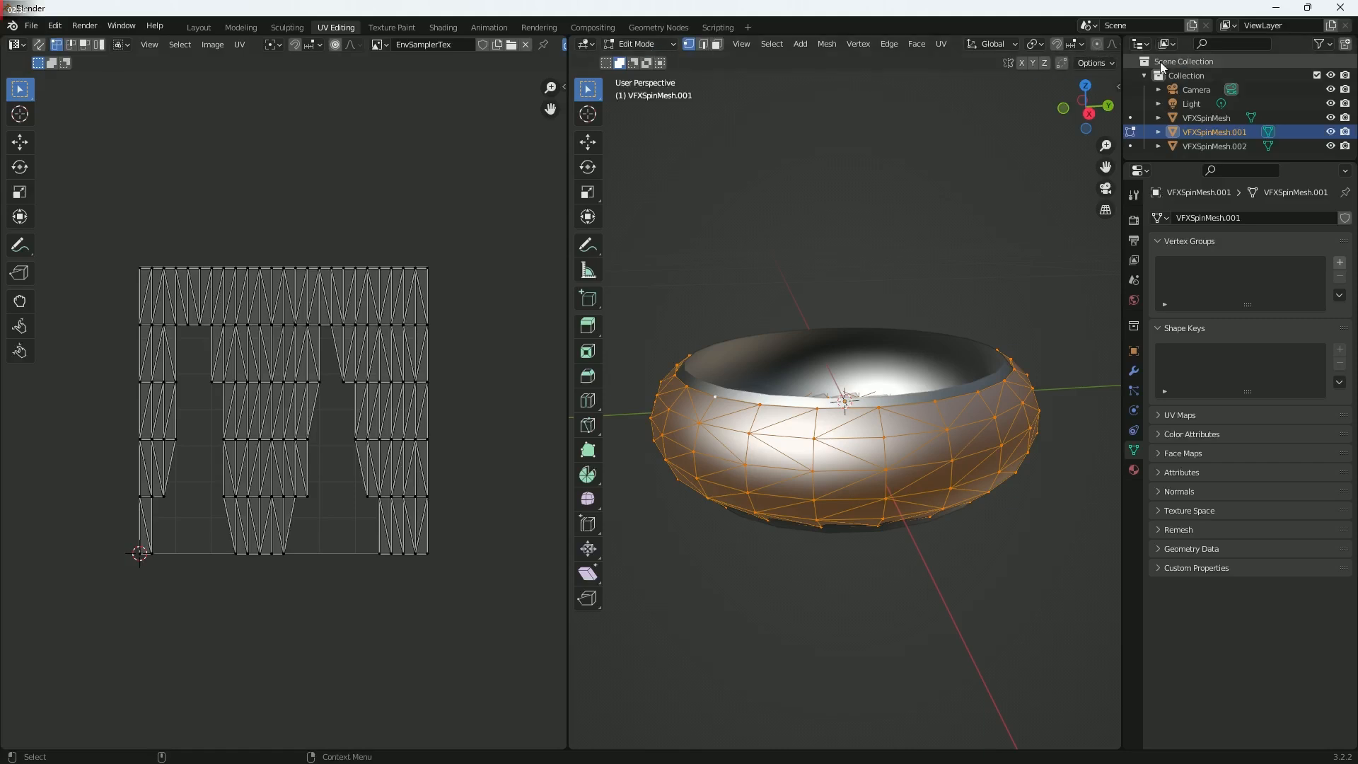
- Show VFXSpinMesh.001 as wireframe in the Modeling workspace and select all of its vertices, including the hidden ones
click(241, 28)
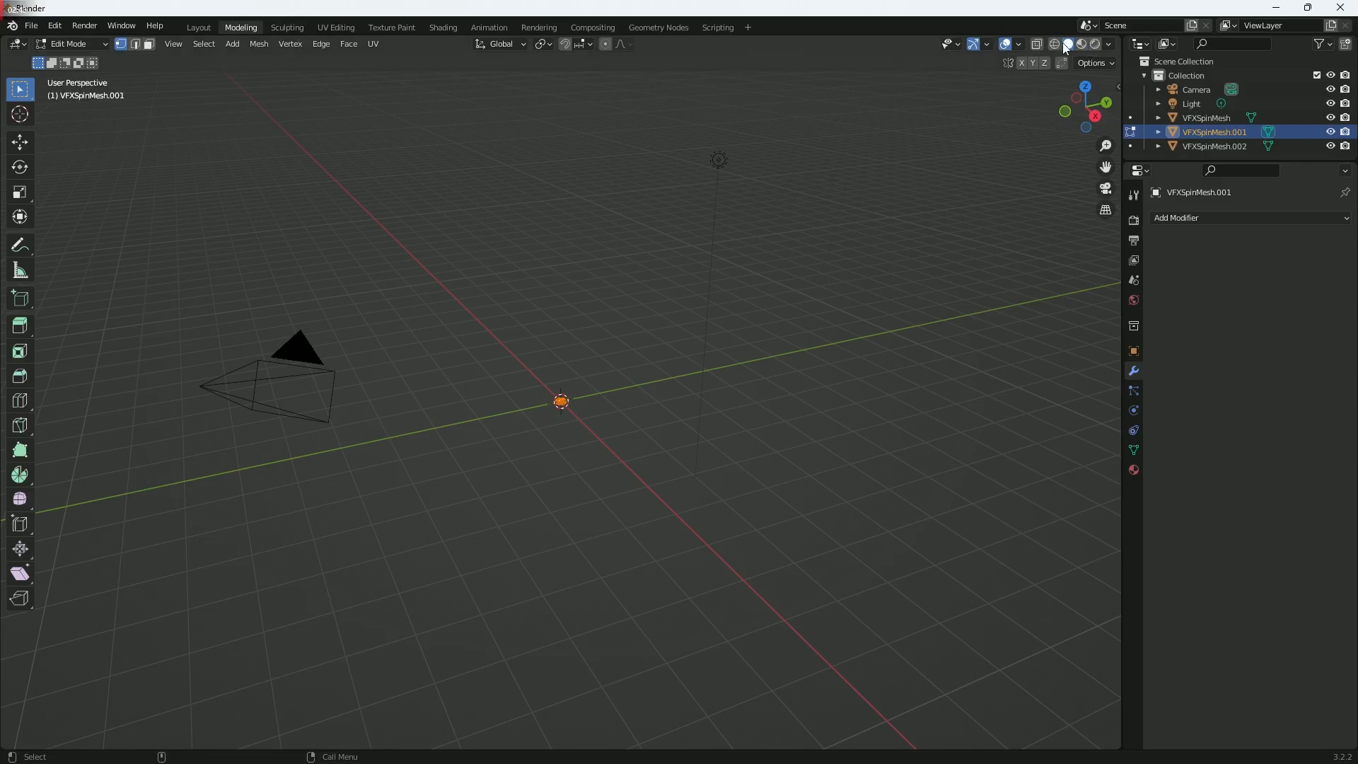
scroll(549, 509, up, 15)
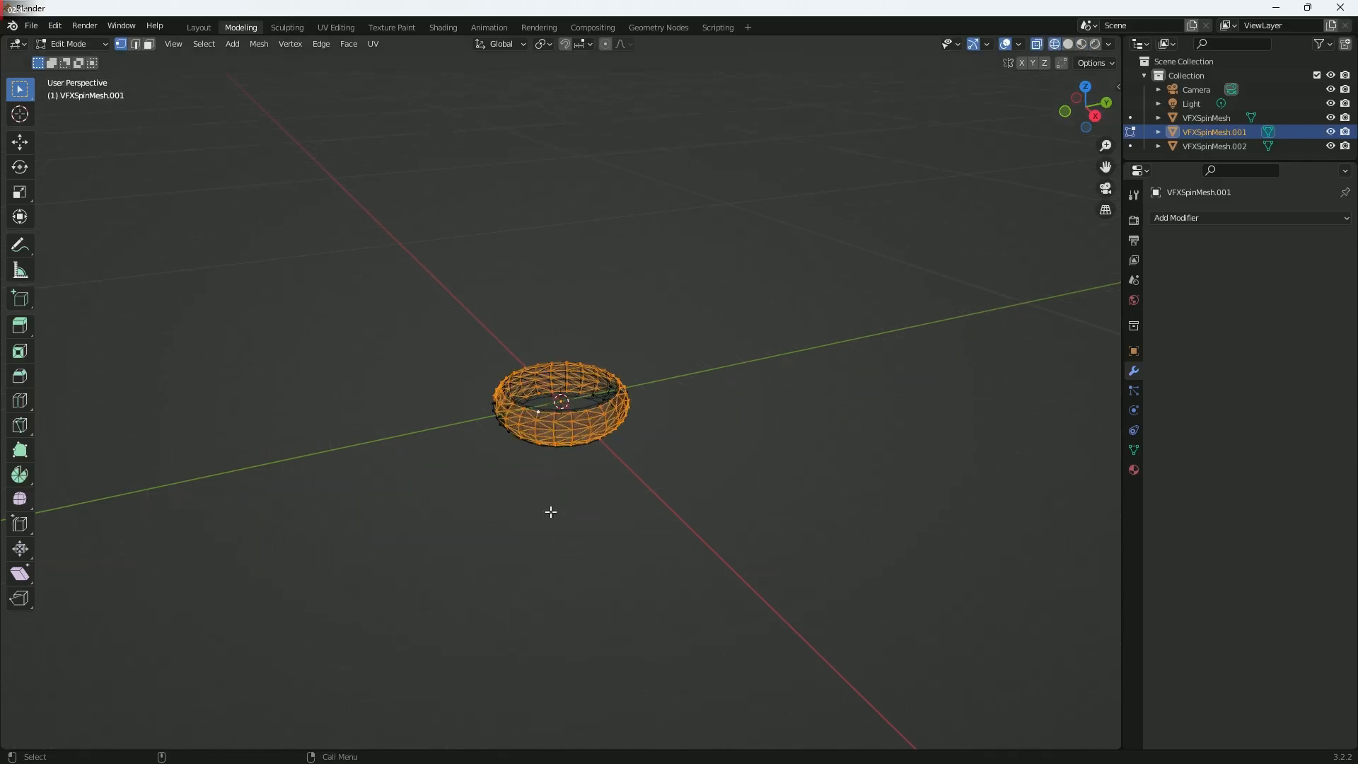
middle_drag(555, 573, 472, 540)
drag(323, 545, 891, 244)
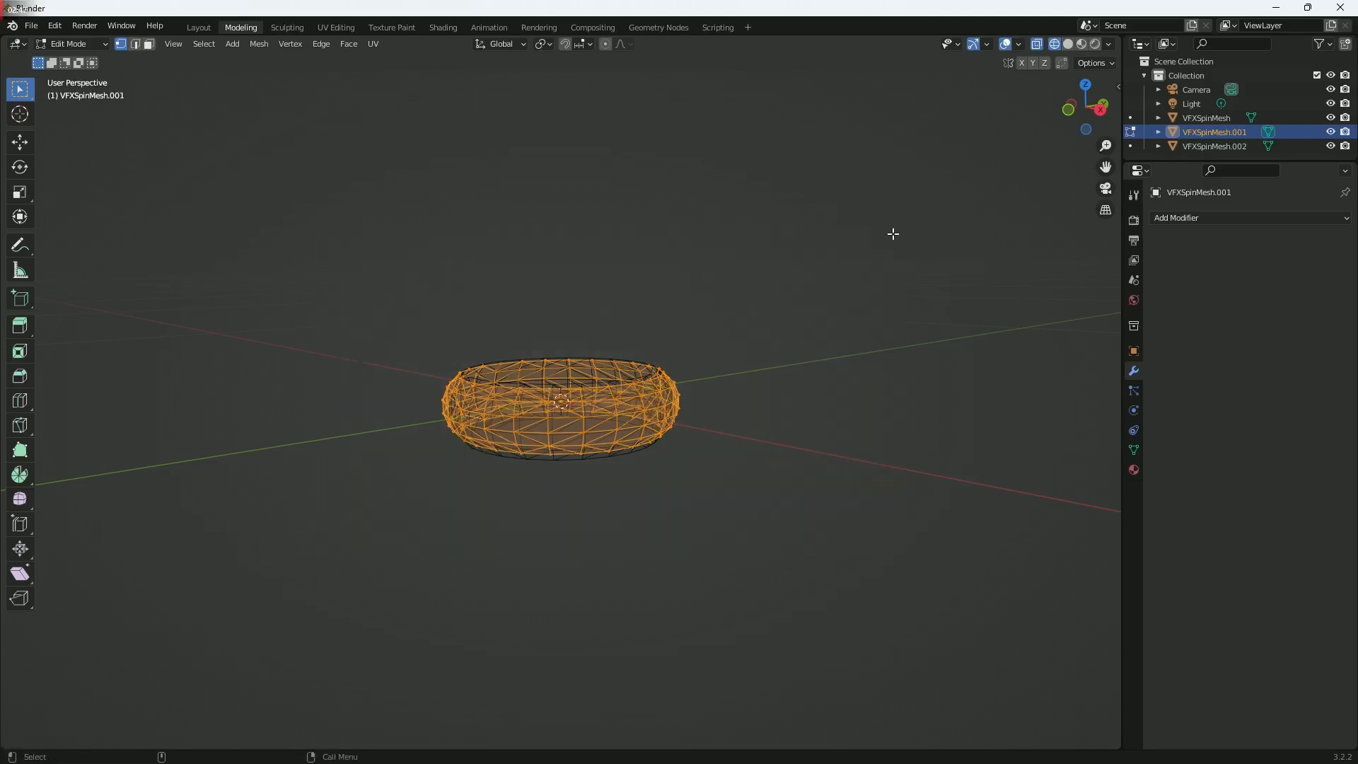
scroll(499, 503, up, 2)
middle_drag(453, 537, 520, 546)
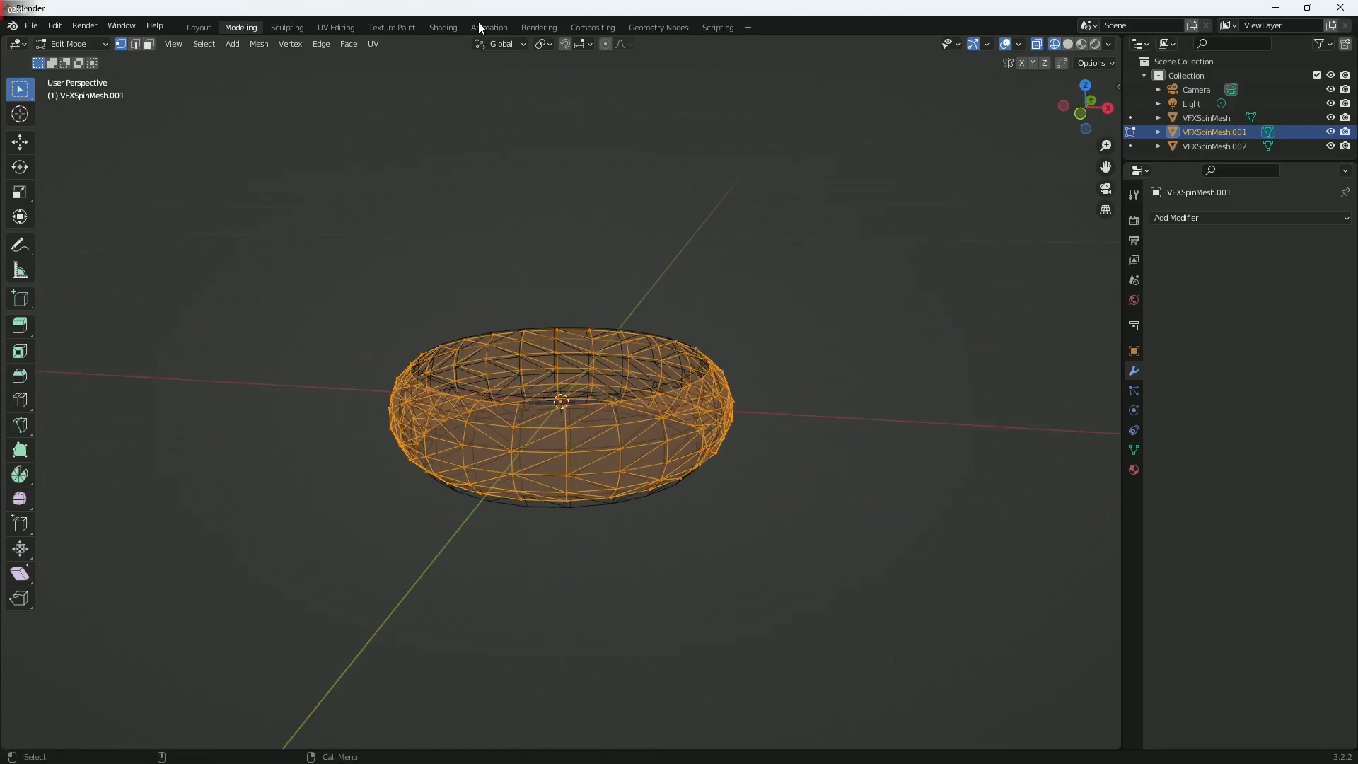
- Return to the UV Editing workspace and select the ring's entire UV layout
click(349, 29)
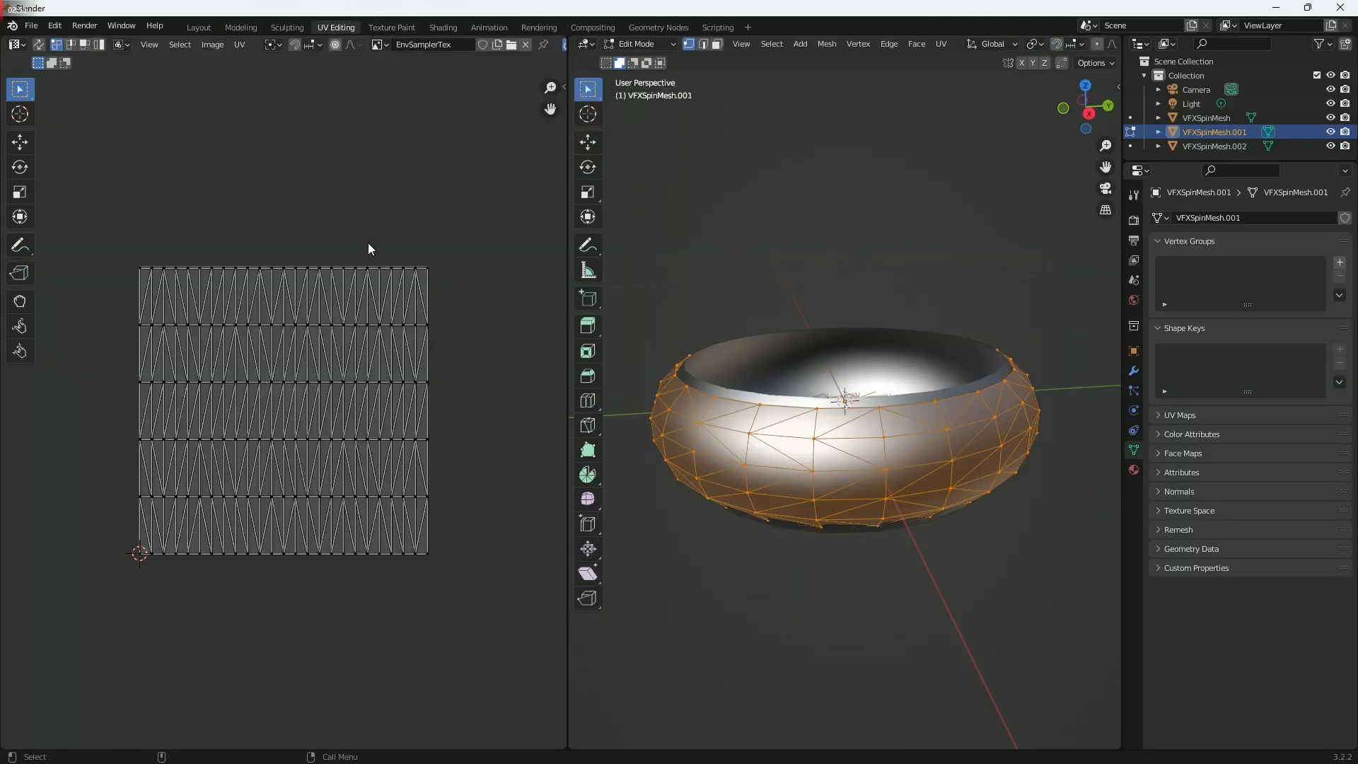
drag(104, 609, 478, 196)
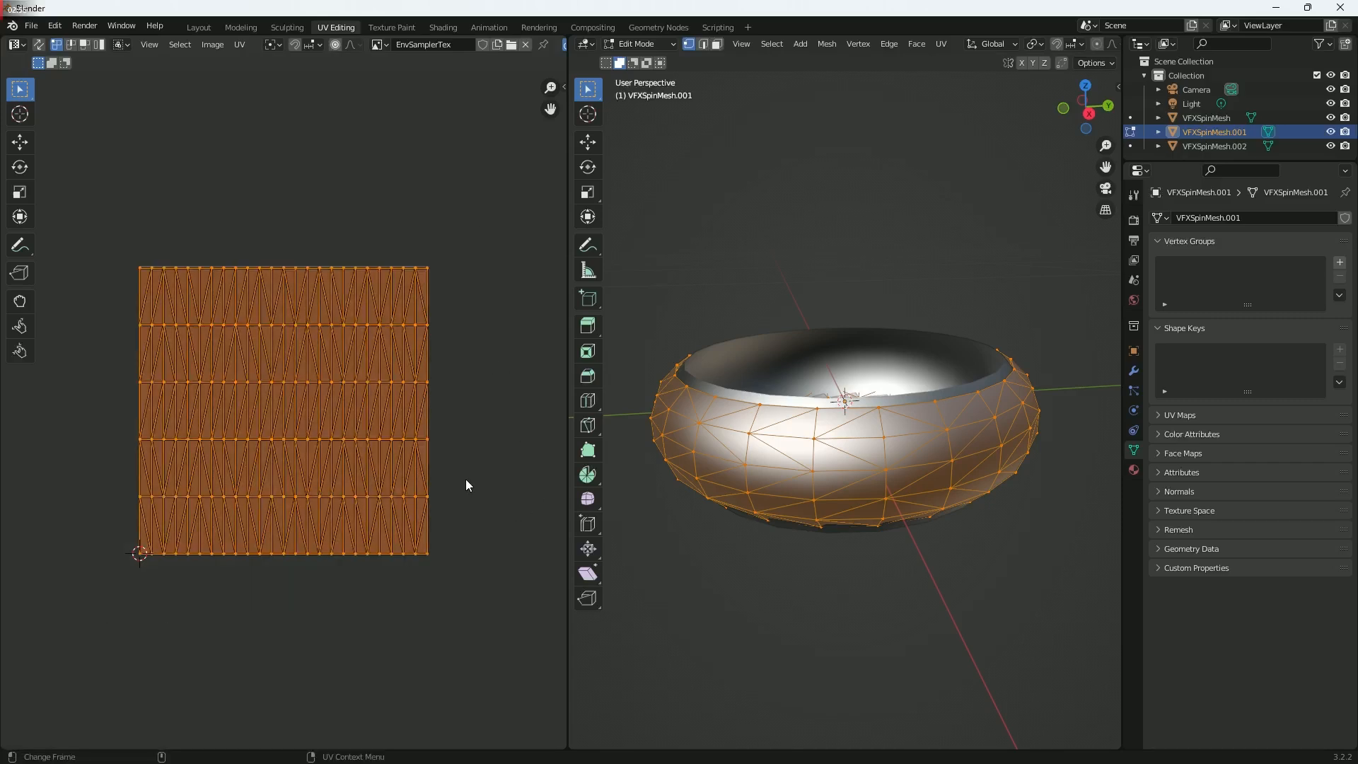
scroll(202, 404, up, 2)
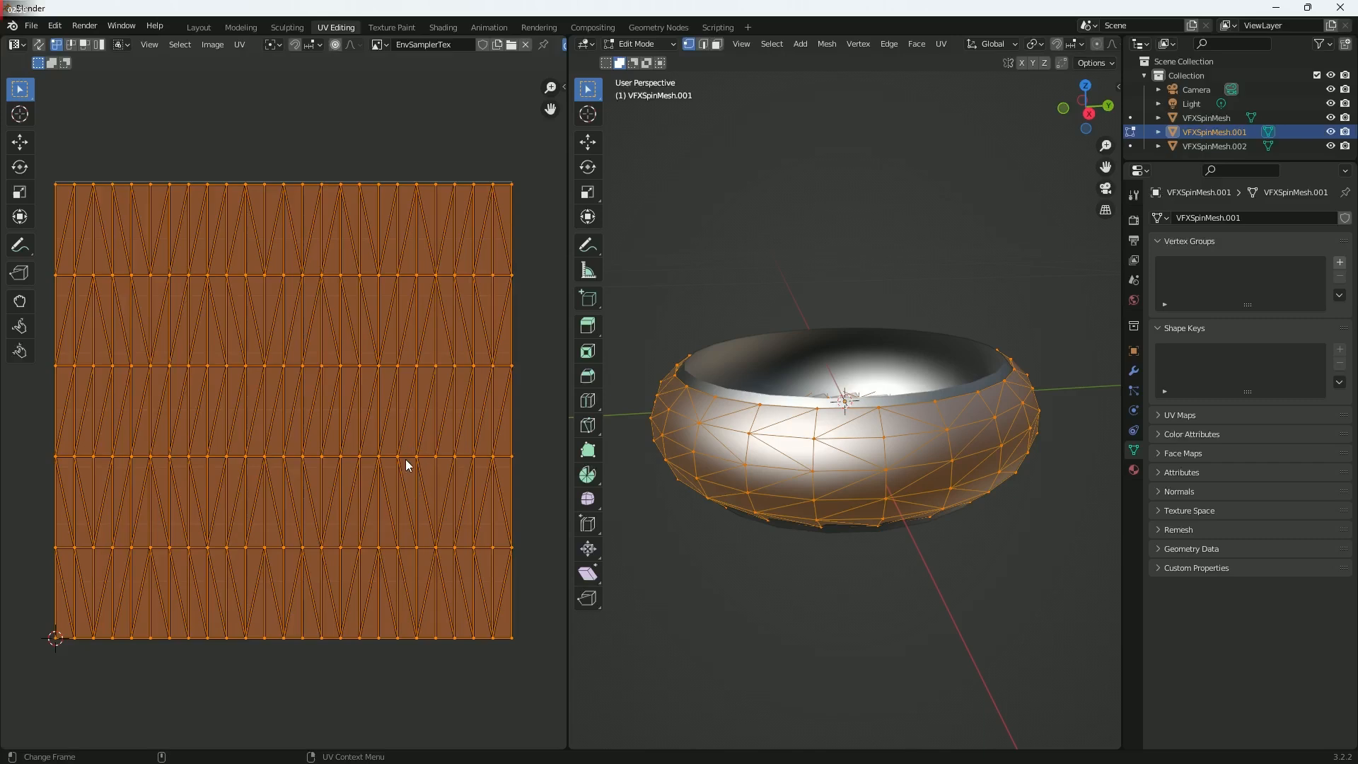
scroll(287, 359, down, 3)
scroll(287, 361, up, 2)
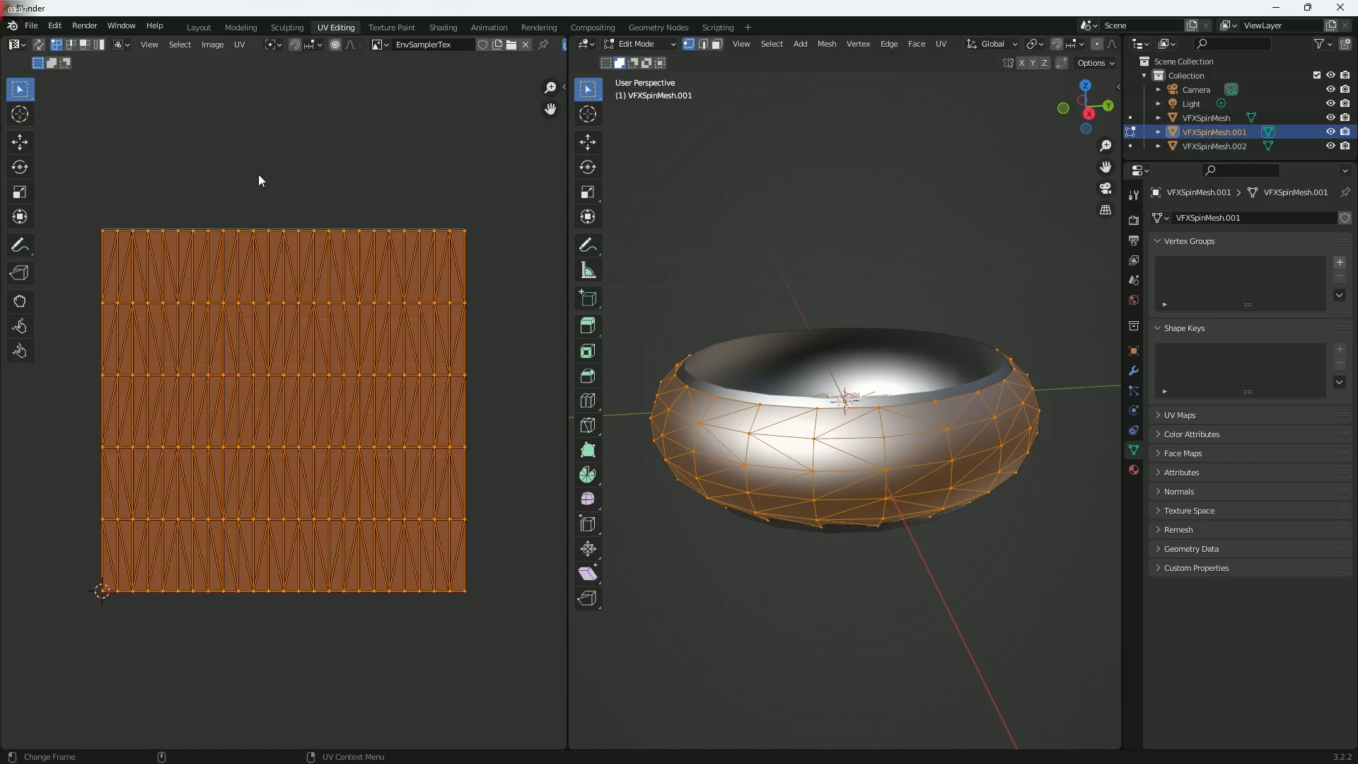
- Look through the unwrap options for the ring's UVs with the complete UV grid selected
drag(221, 100, 382, 214)
drag(172, 716, 350, 623)
drag(76, 214, 499, 616)
click(239, 44)
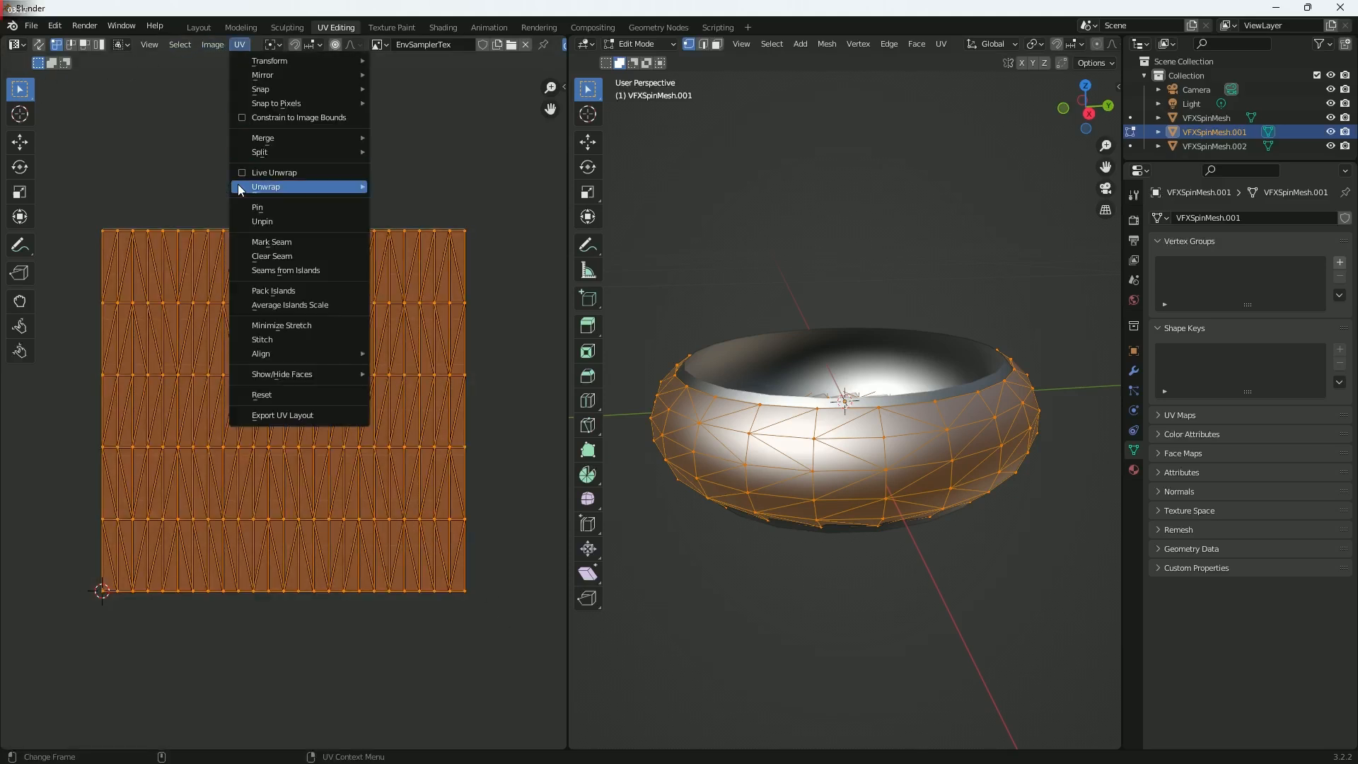
mouse_move(292, 186)
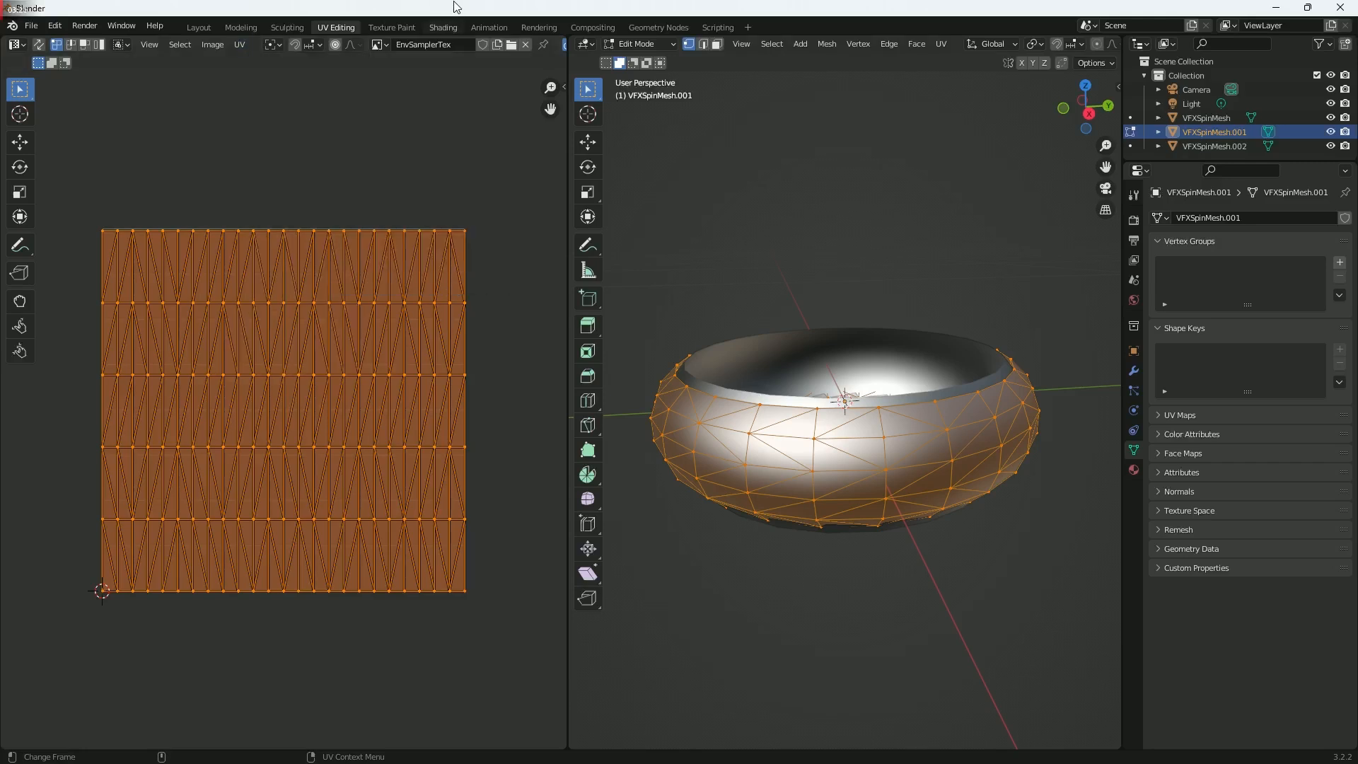
drag(73, 201, 499, 608)
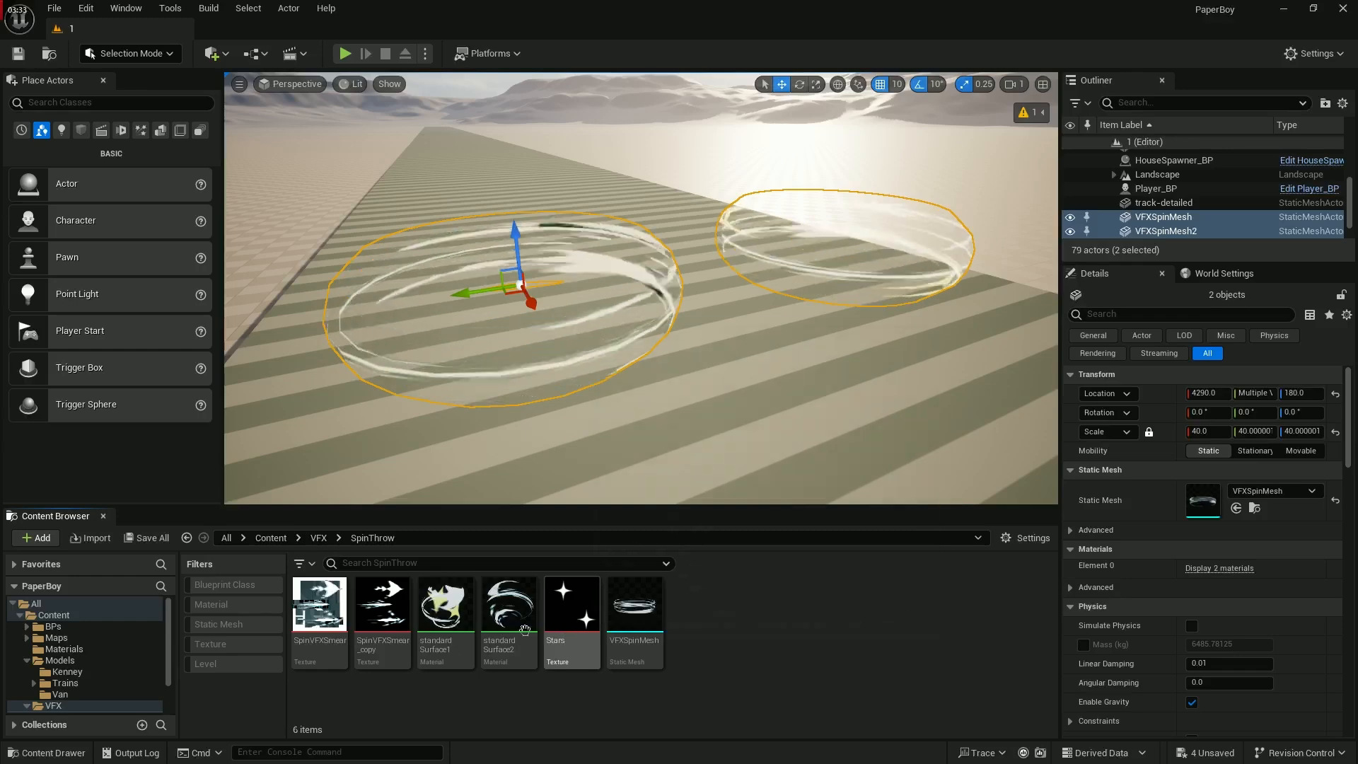
- Open the standardSurface2 material and delete the unused Texture Sample, Multiply, Add, Append and constant nodes before the upper Panner
click(525, 629)
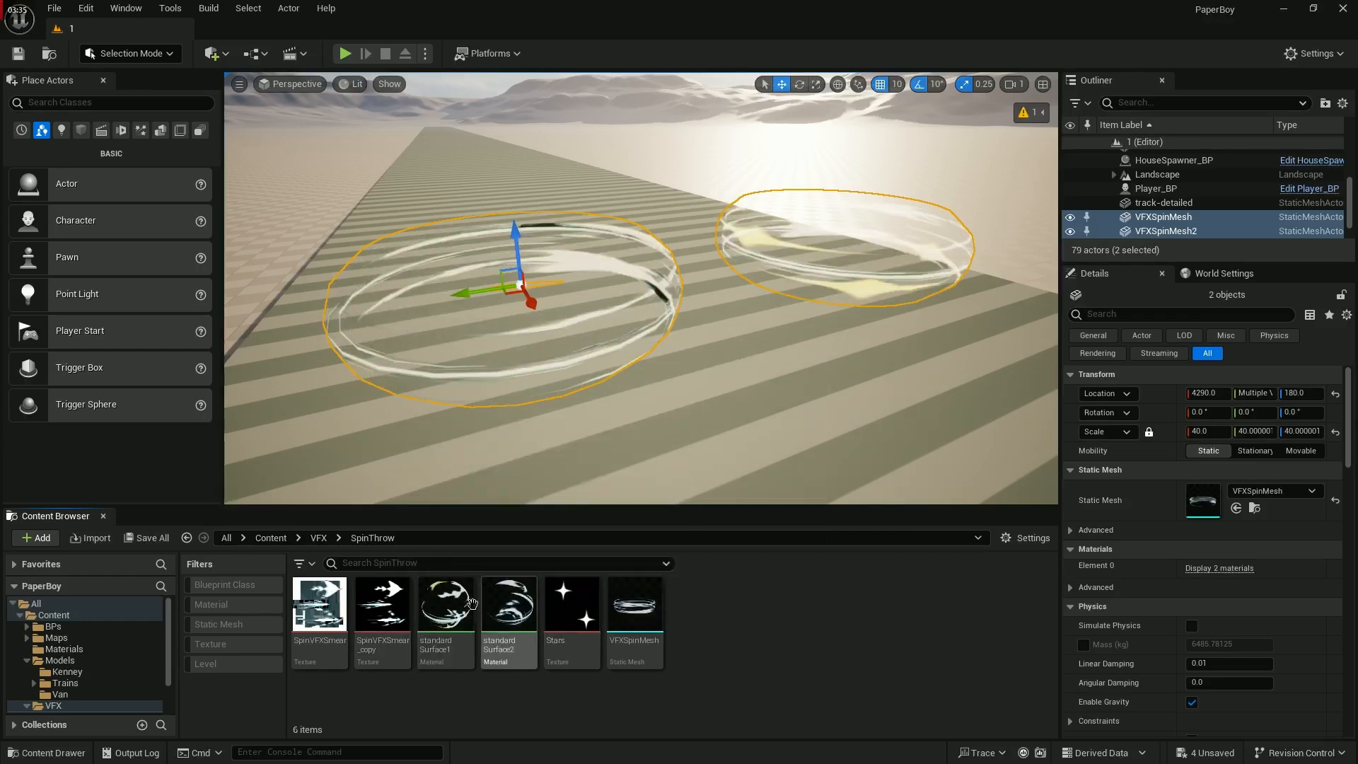
click(508, 607)
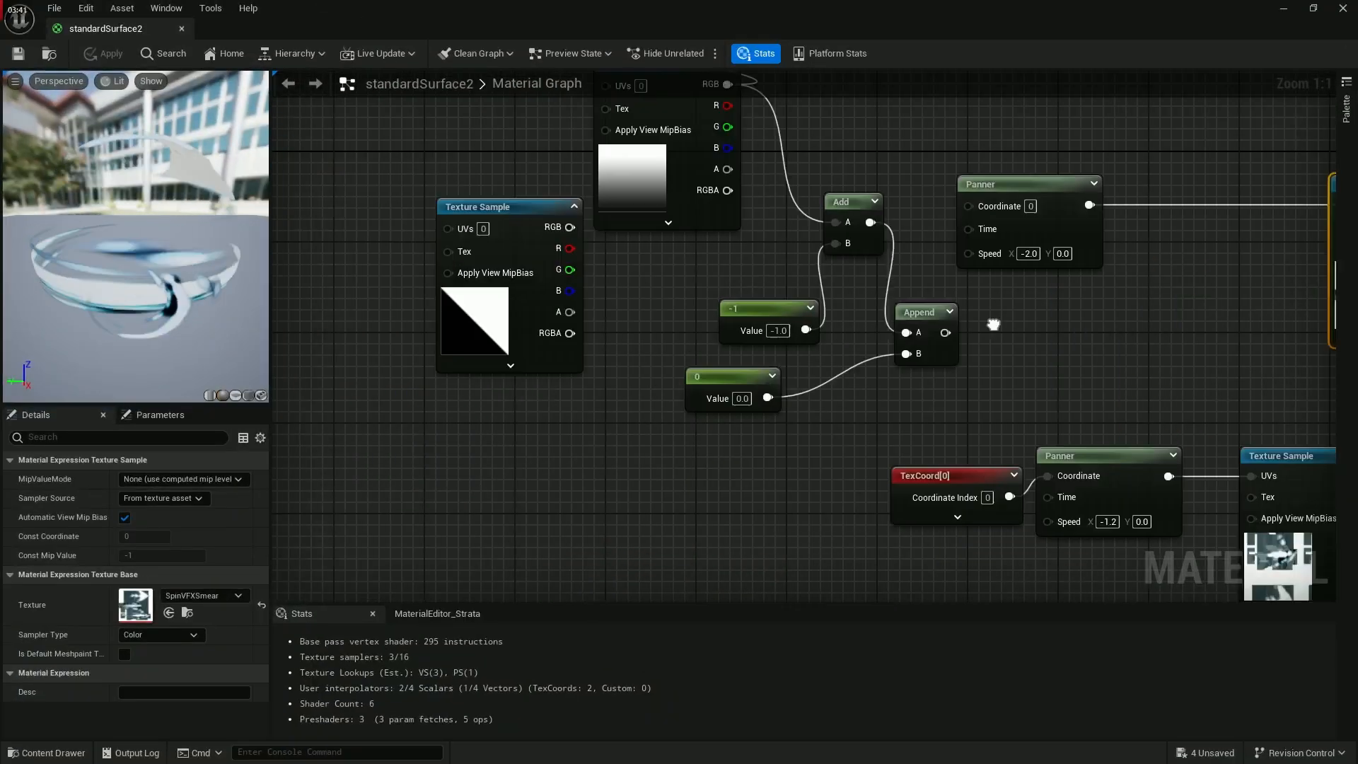
scroll(994, 325, down, 3)
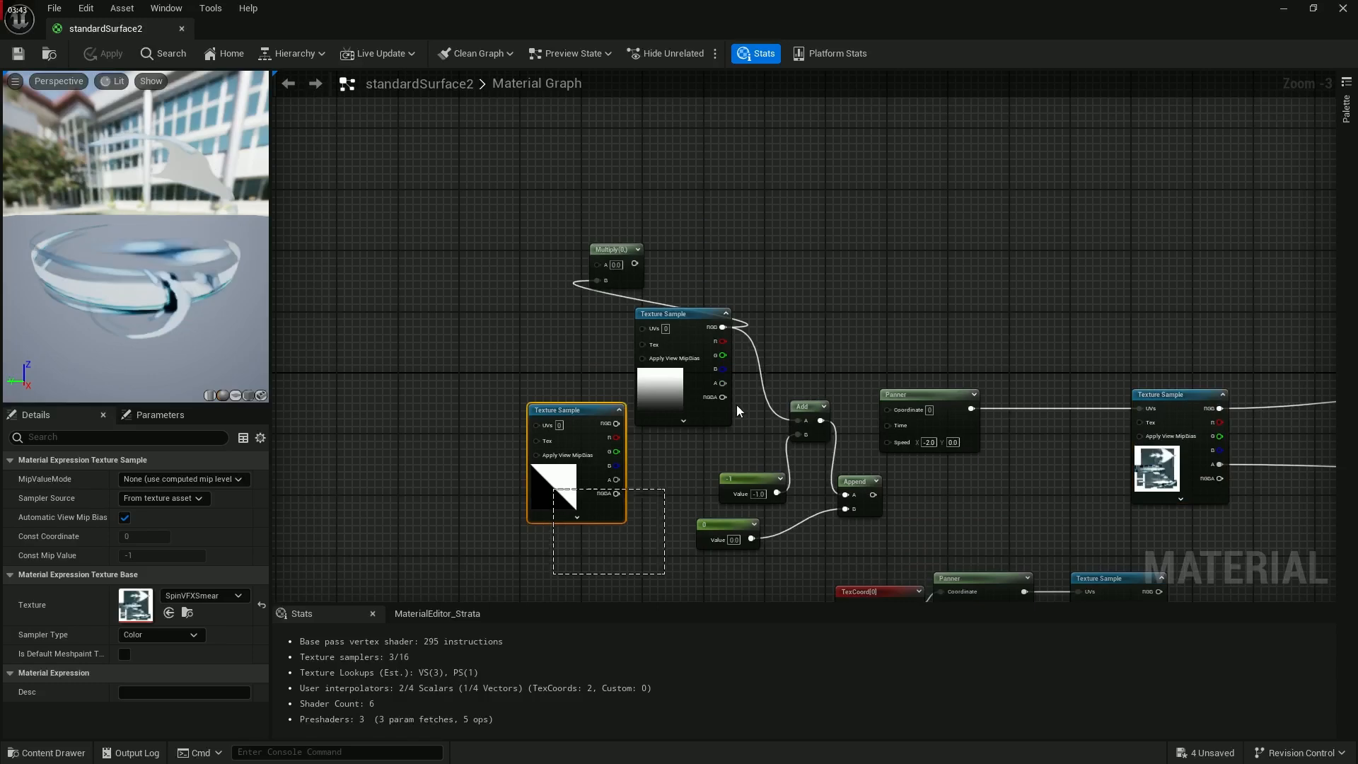
drag(819, 241, 841, 220)
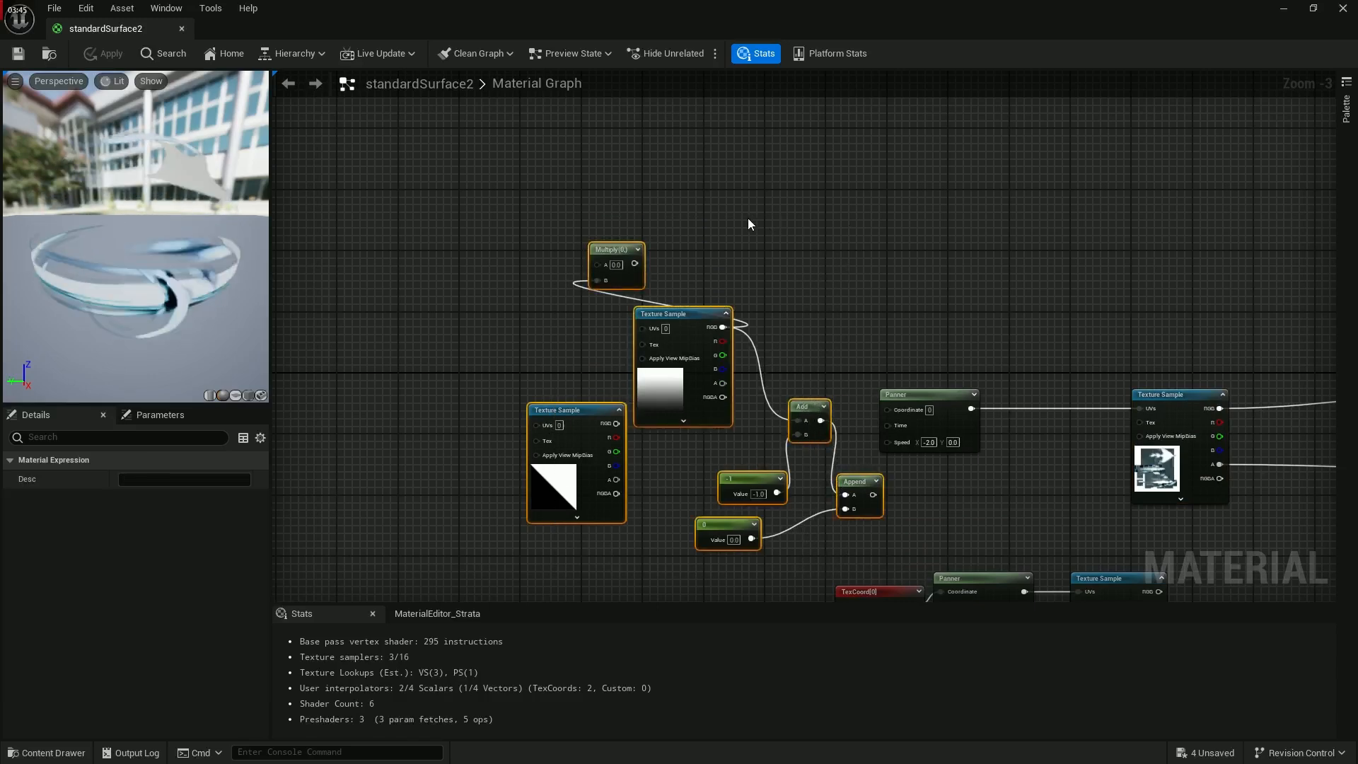
key(Delete)
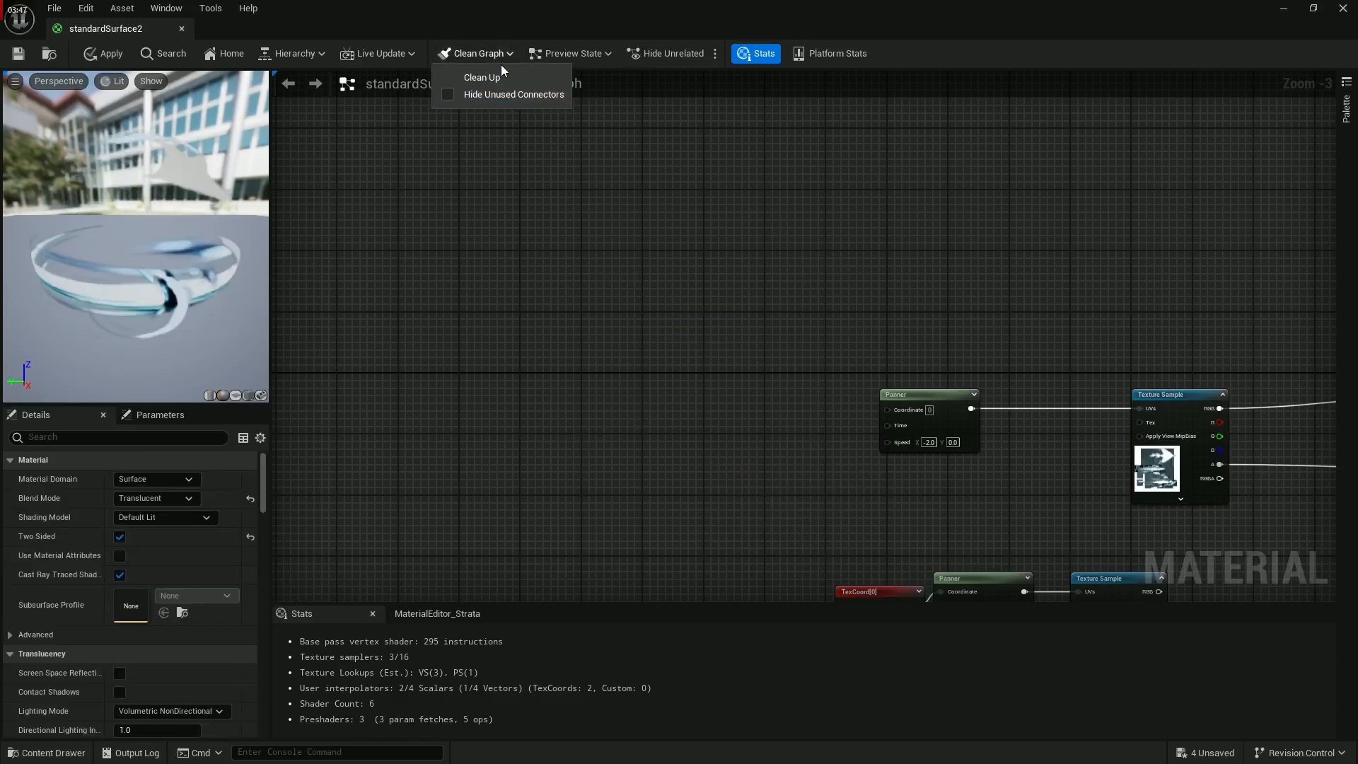
- Examine how standardSurface2's panned smear texture feeds Base Color and Opacity, using a widened material preview
right_drag(1004, 353, 509, 297)
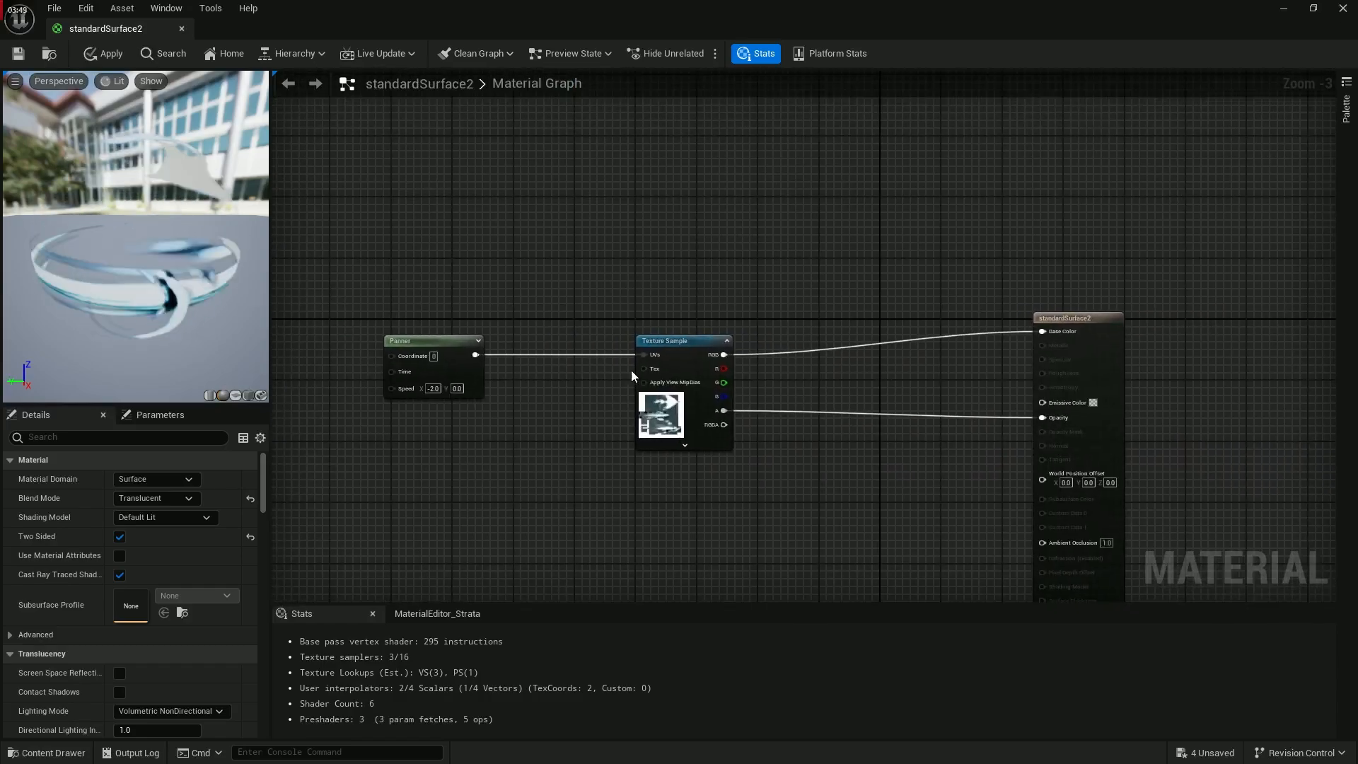
scroll(676, 477, up, 2)
right_drag(601, 491, 800, 453)
scroll(683, 401, up, 1)
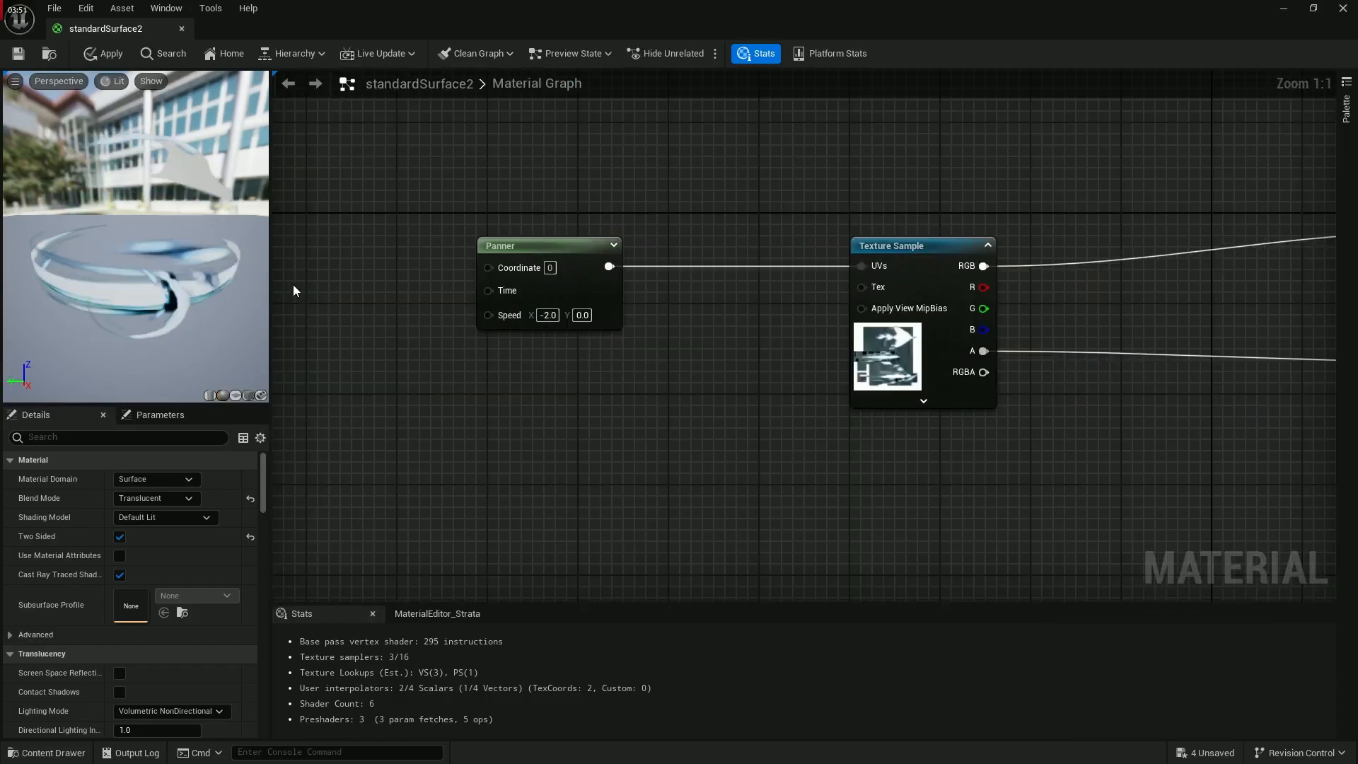
drag(269, 273, 409, 284)
right_drag(1089, 437, 697, 489)
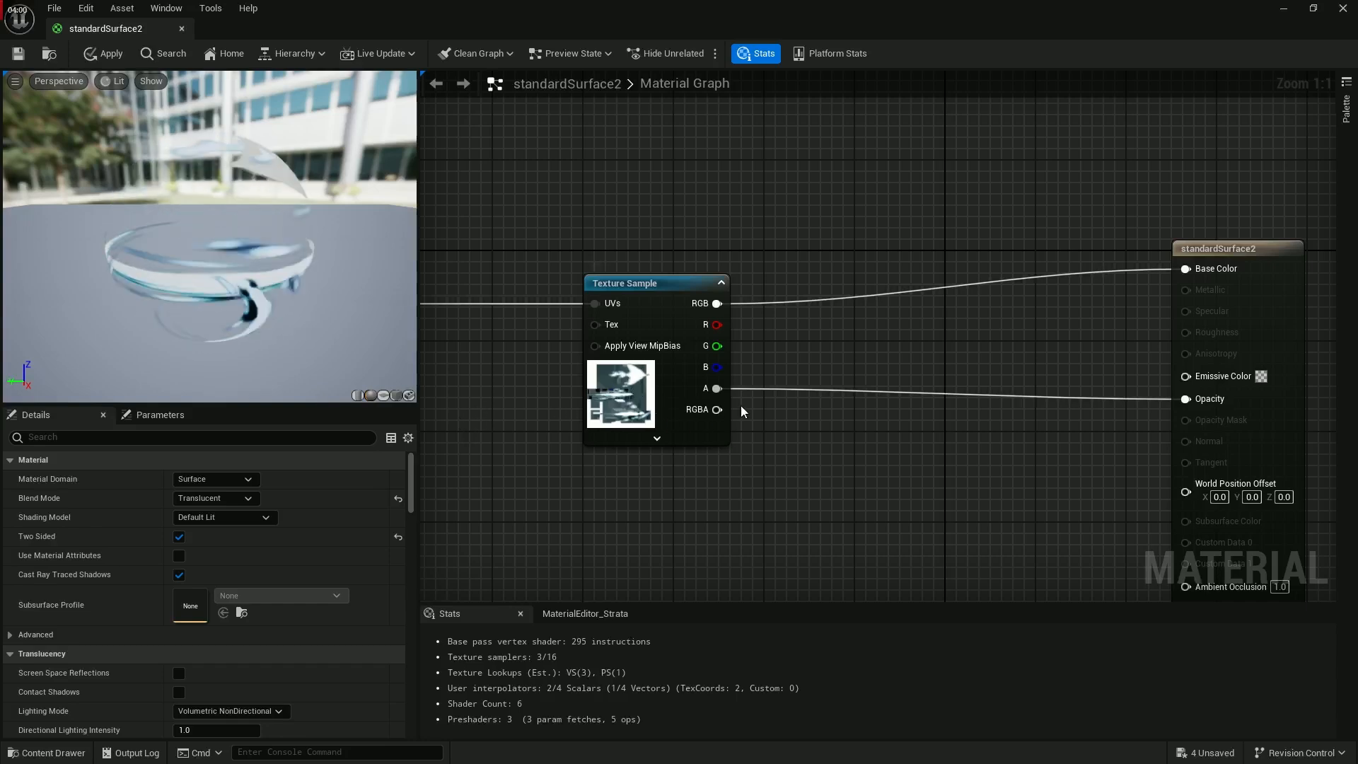
mouse_move(283, 316)
mouse_down()
mouse_move(320, 306)
mouse_move(267, 305)
mouse_up()
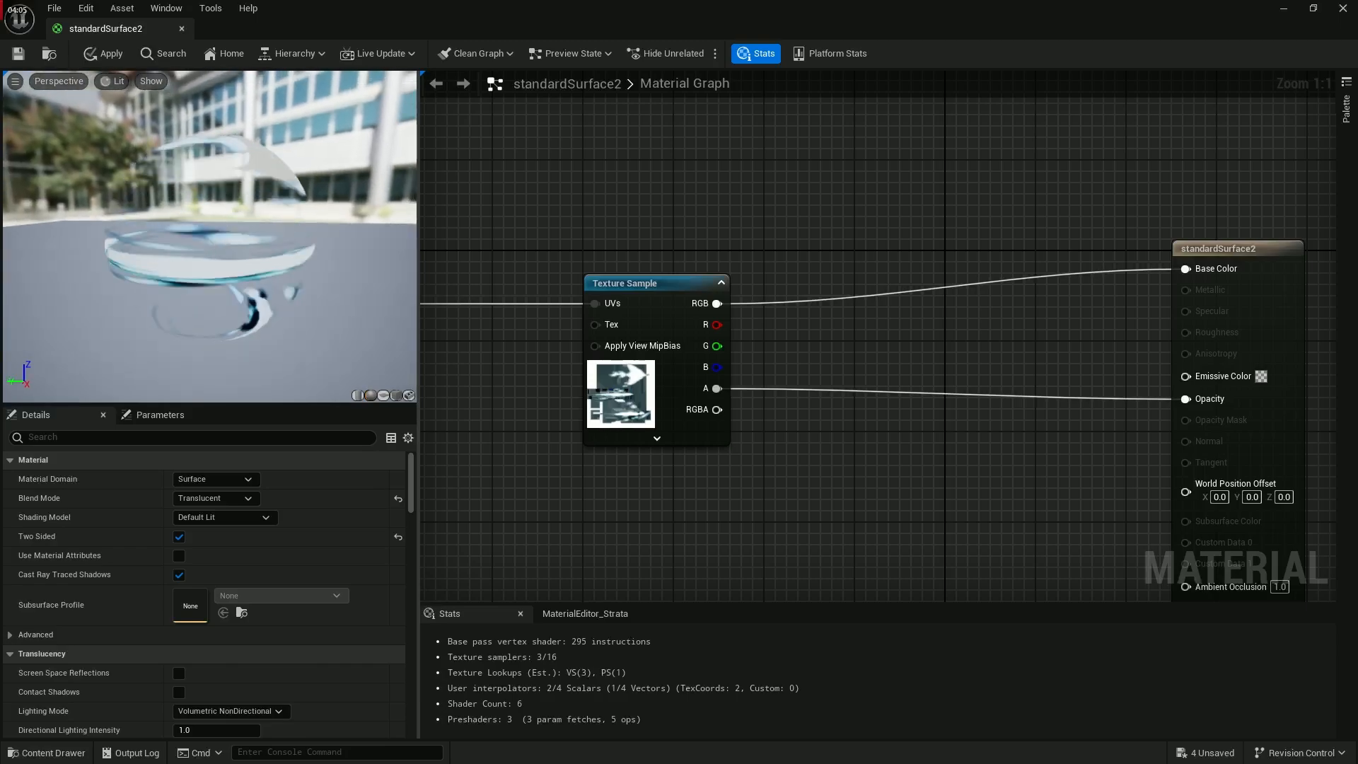
- Open the standardSurface1 material and dock it beside standardSurface2 in the maximized material editor window
drag(533, 31, 861, 569)
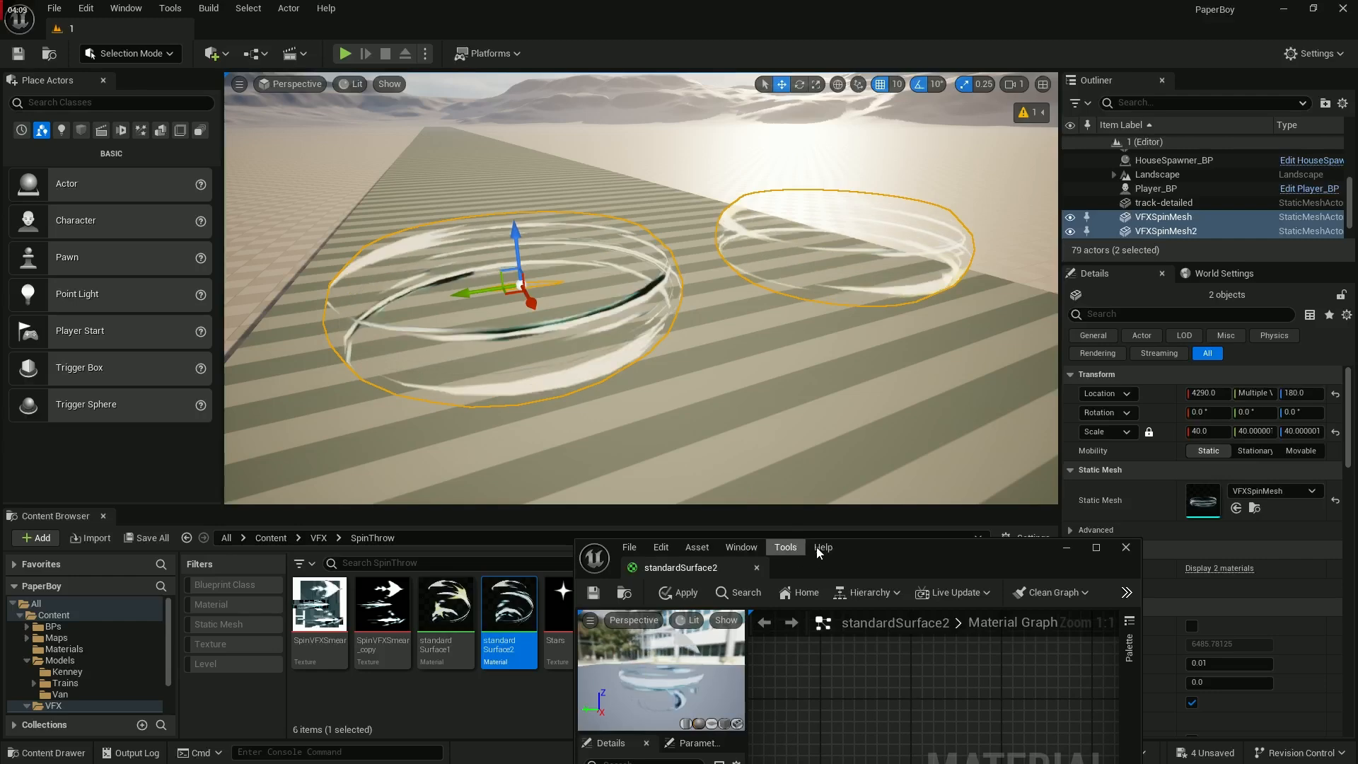
drag(889, 560, 979, 639)
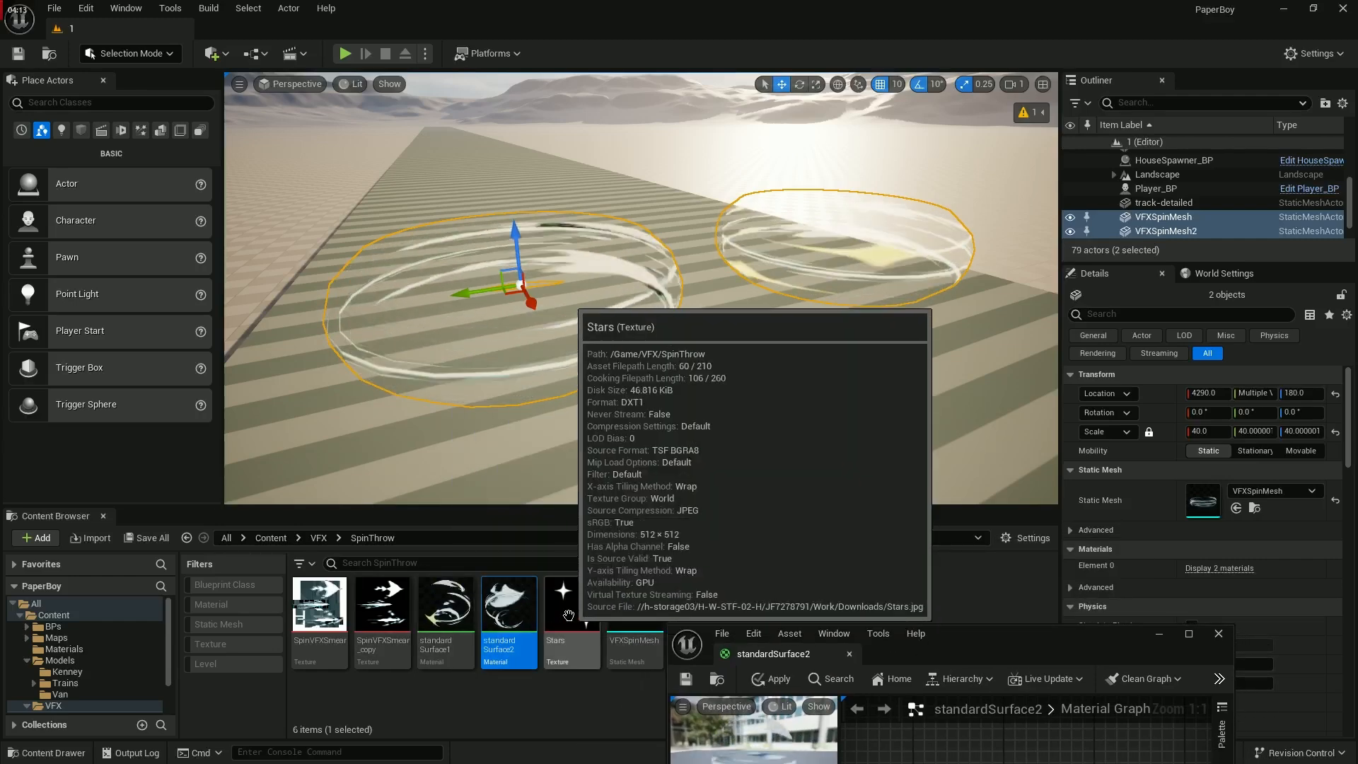
double_click(445, 608)
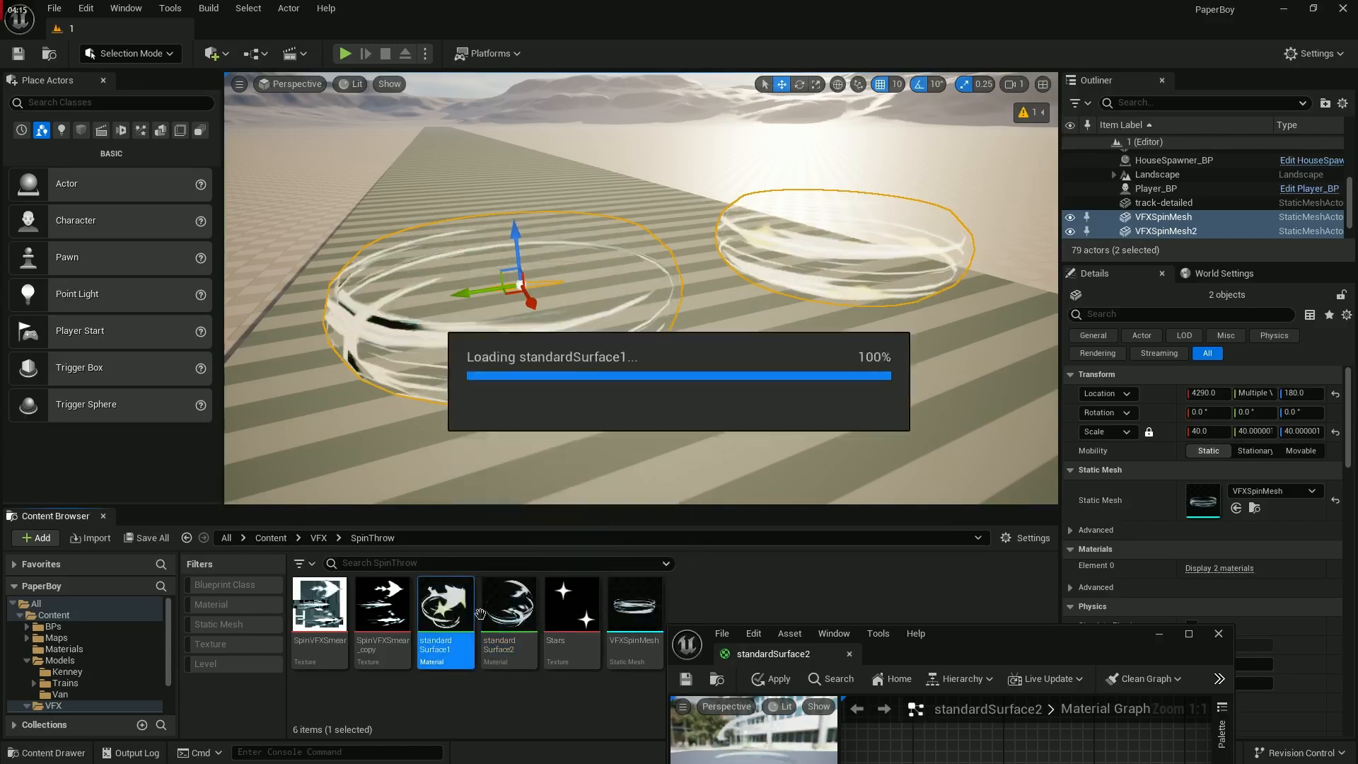
double_click(999, 648)
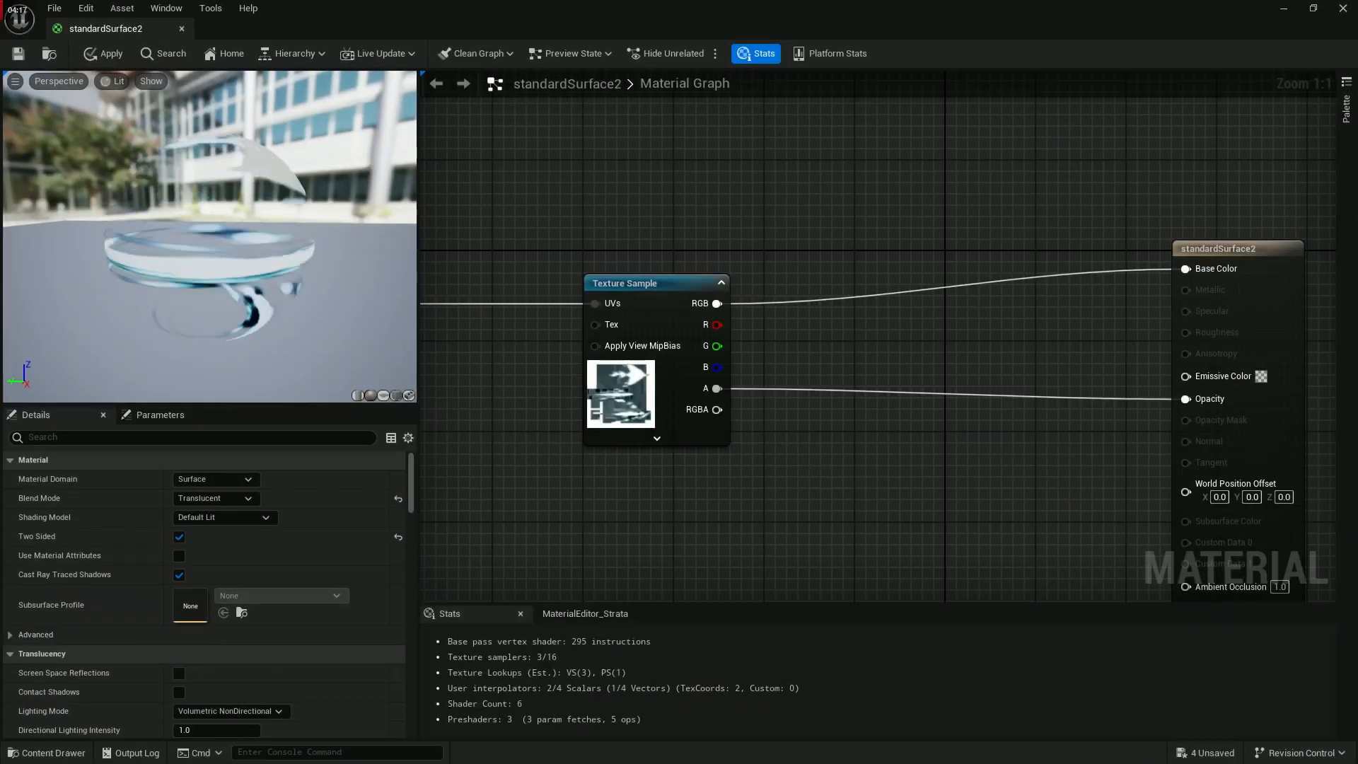
drag(342, 0, 236, 36)
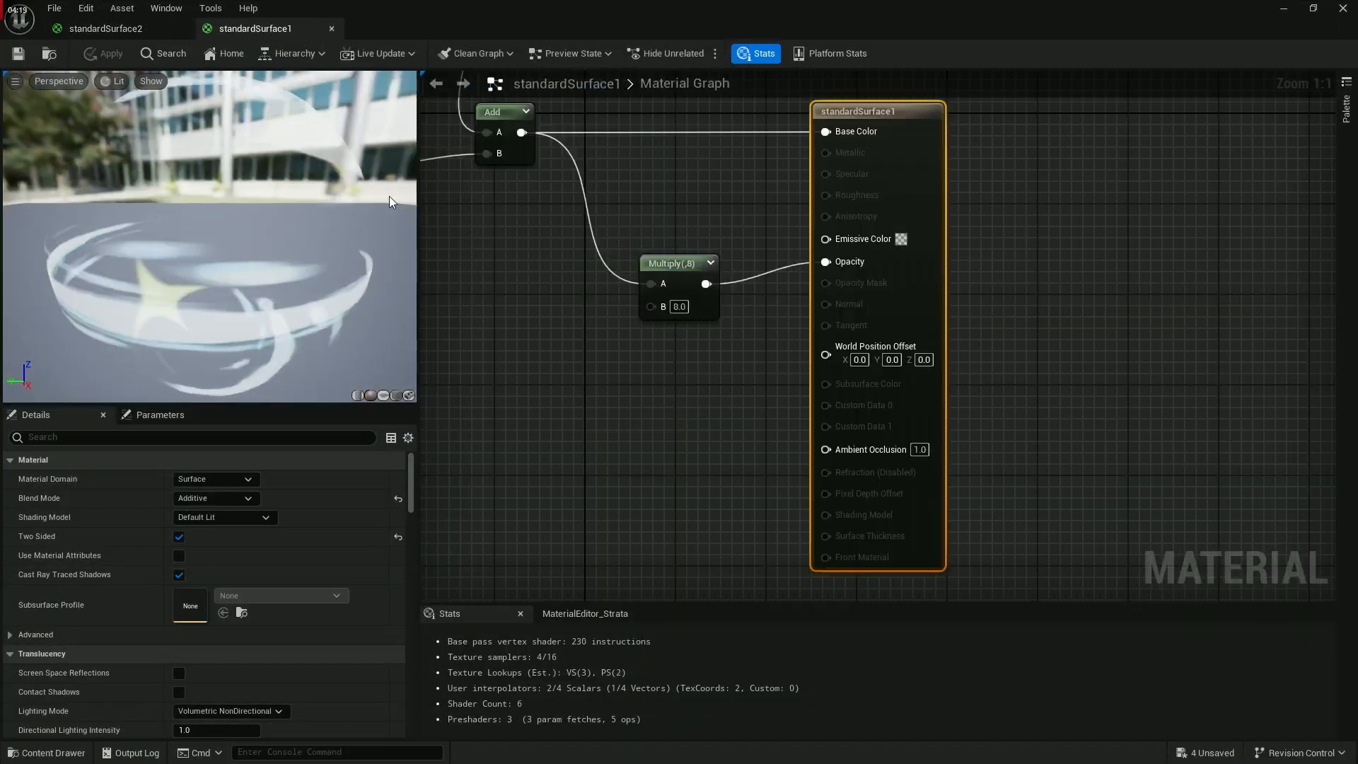
- Examine standardSurface1's graph, following the panned star and smear textures through Multiply and Add to Base Color and Opacity, and compare the preview
right_drag(614, 383, 1046, 557)
scroll(1047, 557, down, 3)
right_drag(753, 316, 788, 226)
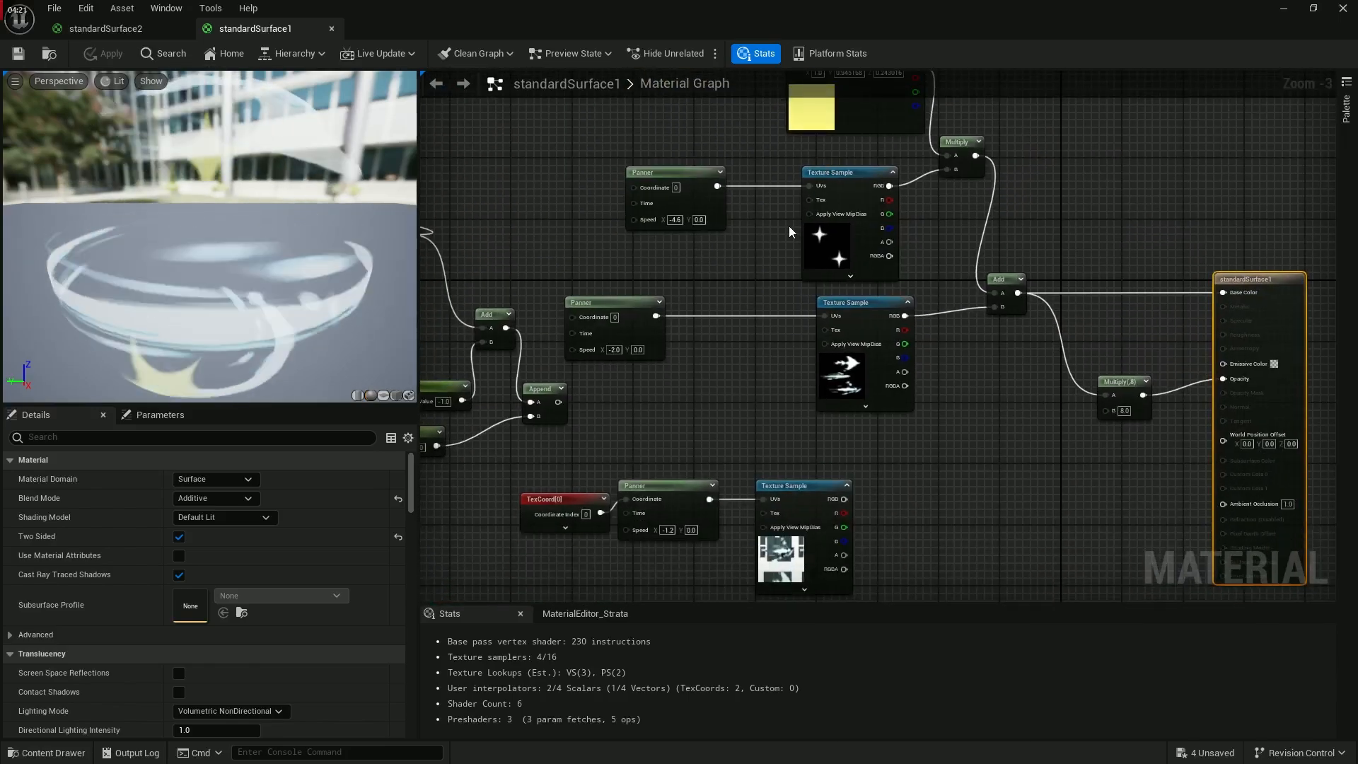
right_drag(736, 285, 694, 416)
scroll(778, 392, up, 2)
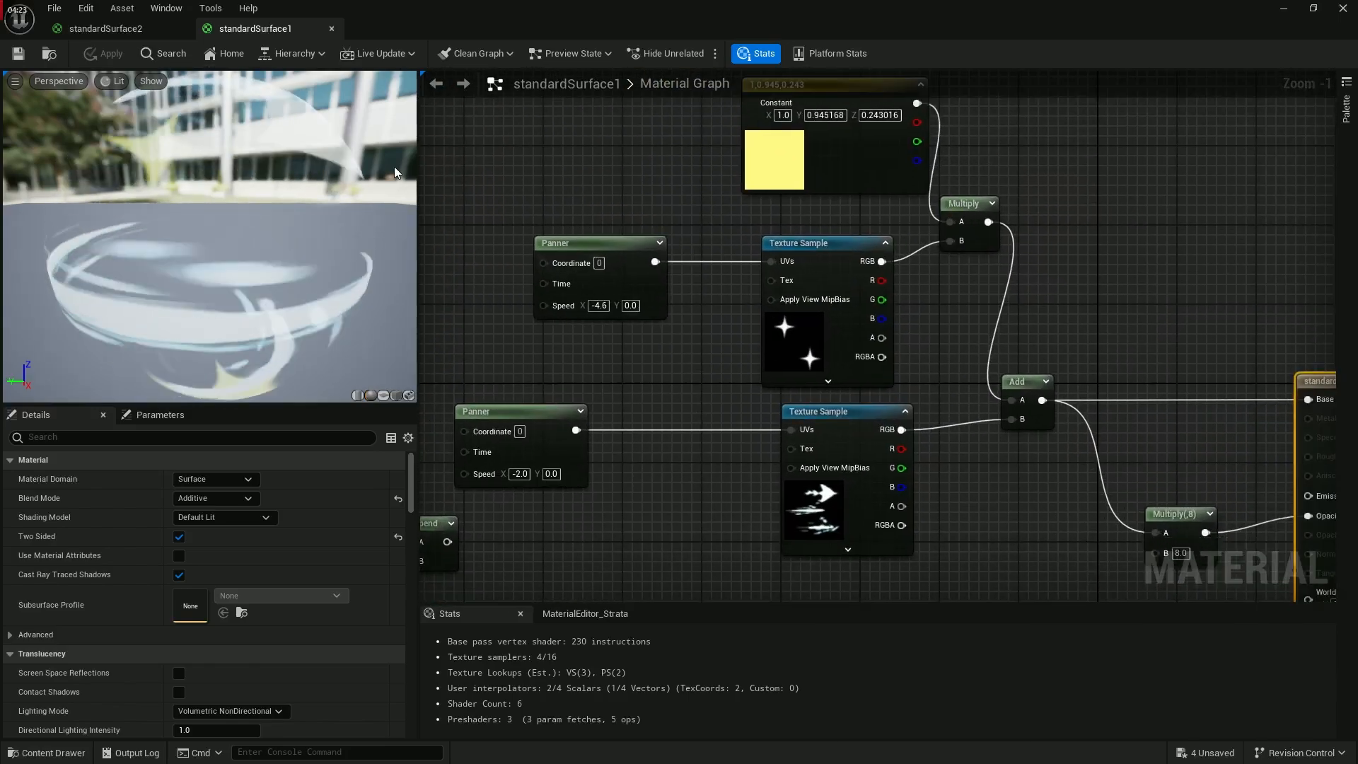
click(455, 59)
click(680, 402)
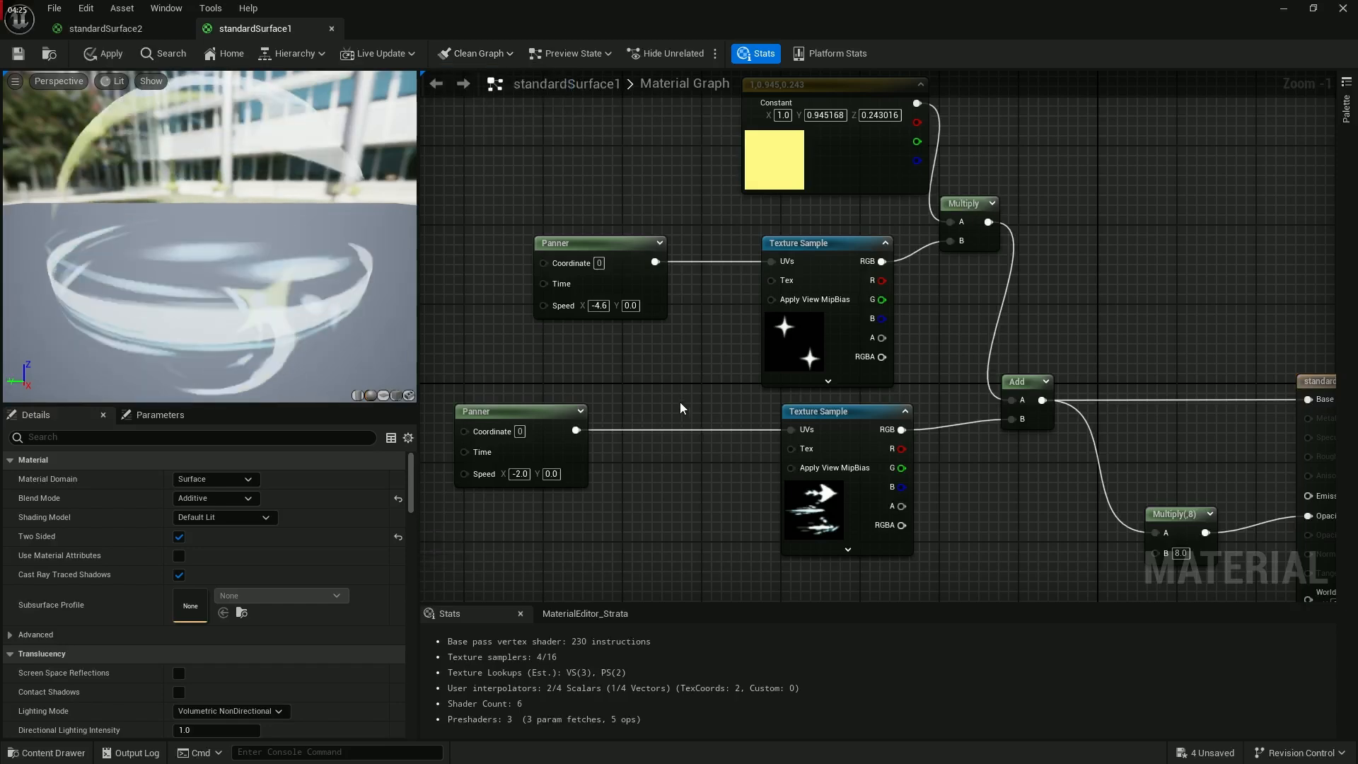
right_drag(681, 401, 642, 447)
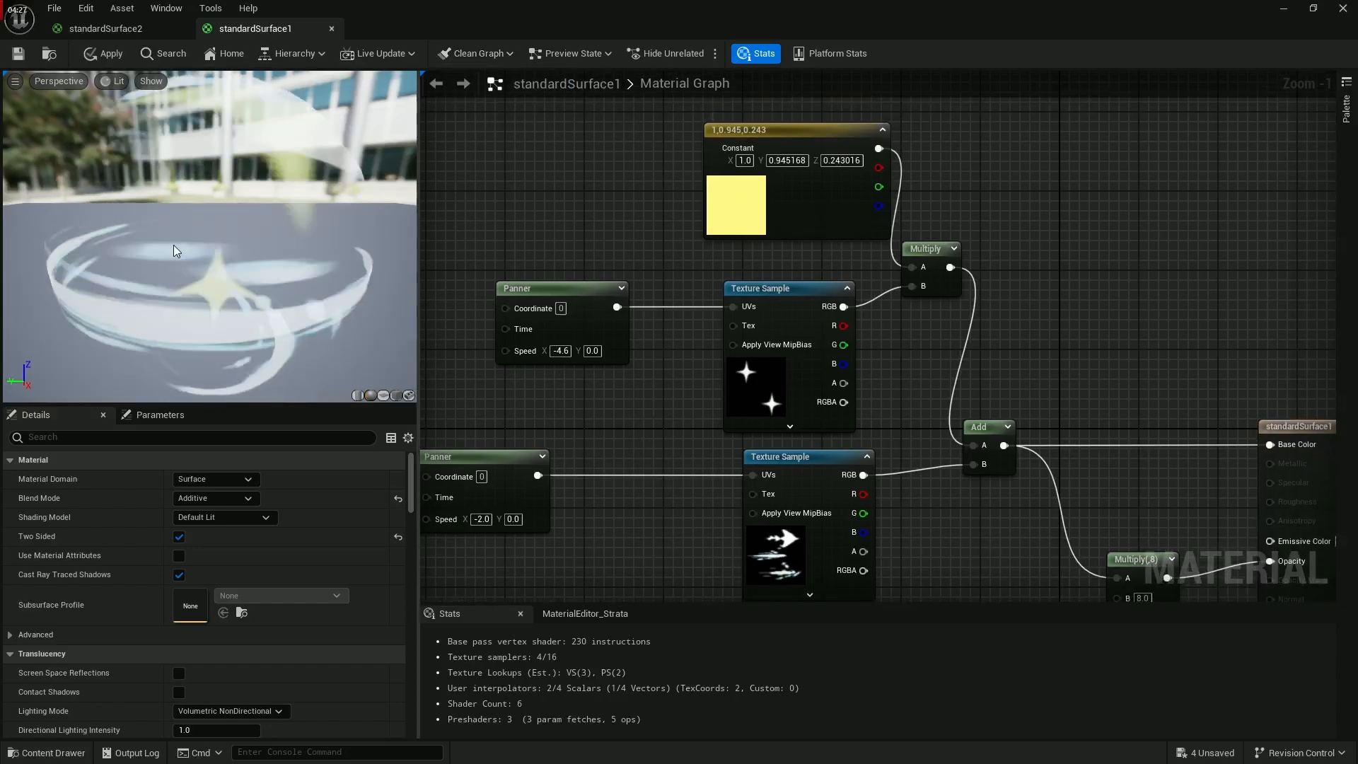
mouse_move(214, 262)
mouse_down()
mouse_move(216, 230)
mouse_move(216, 244)
mouse_up()
right_drag(1000, 416, 951, 296)
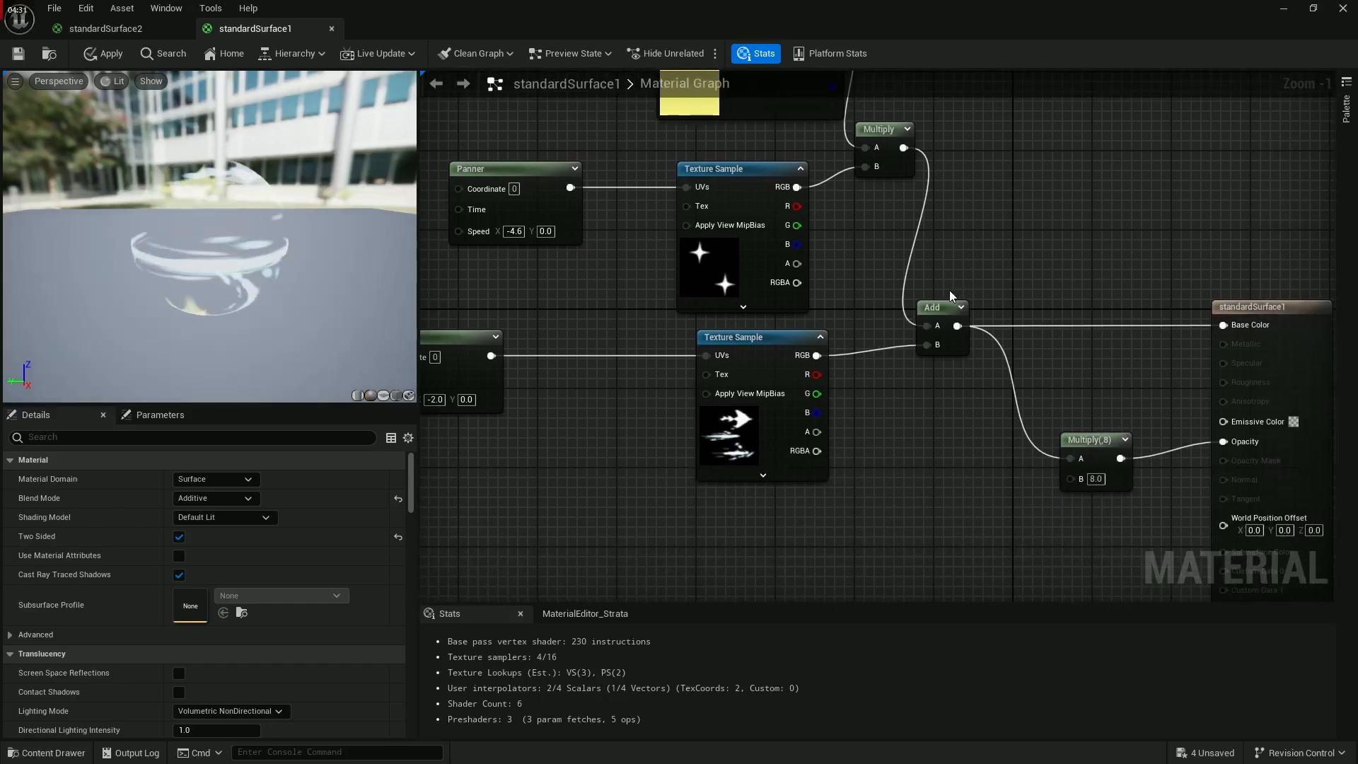
right_drag(843, 407, 1036, 415)
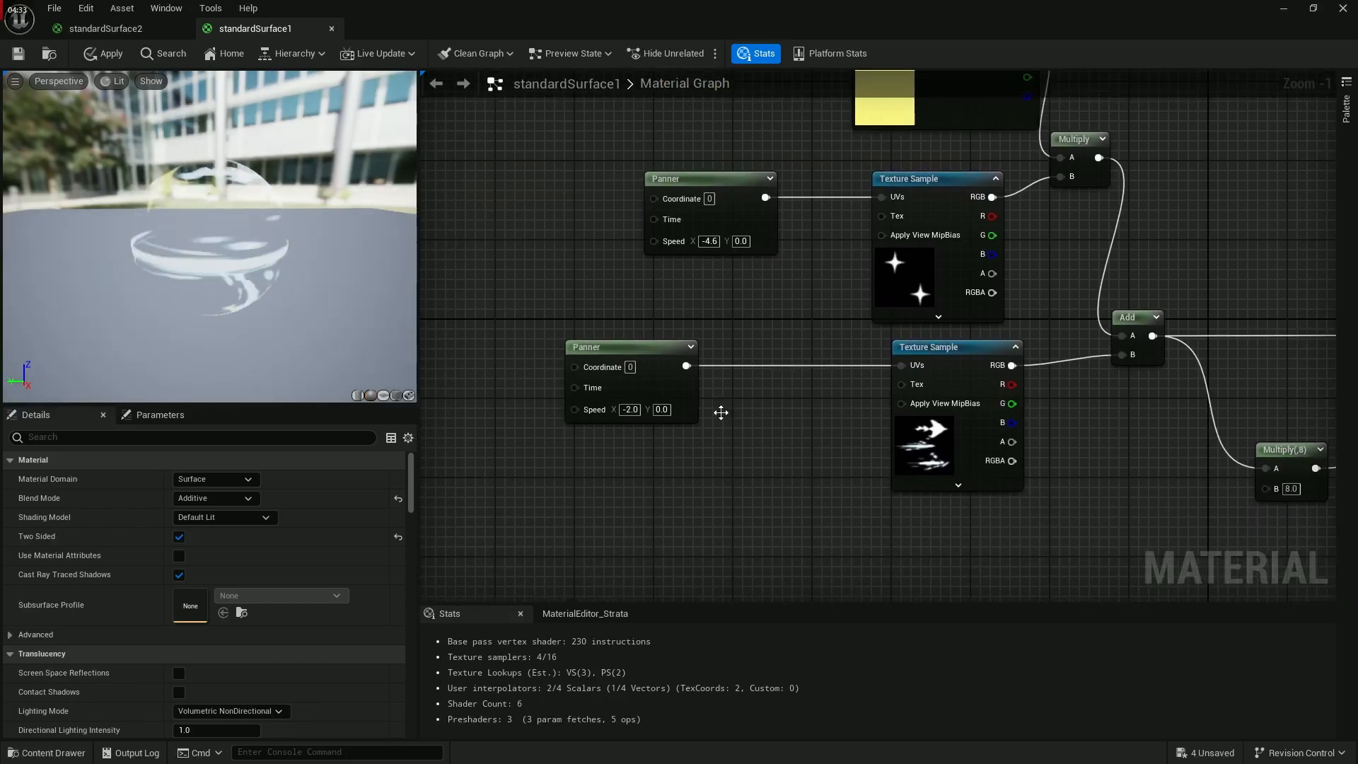
right_drag(822, 469, 726, 528)
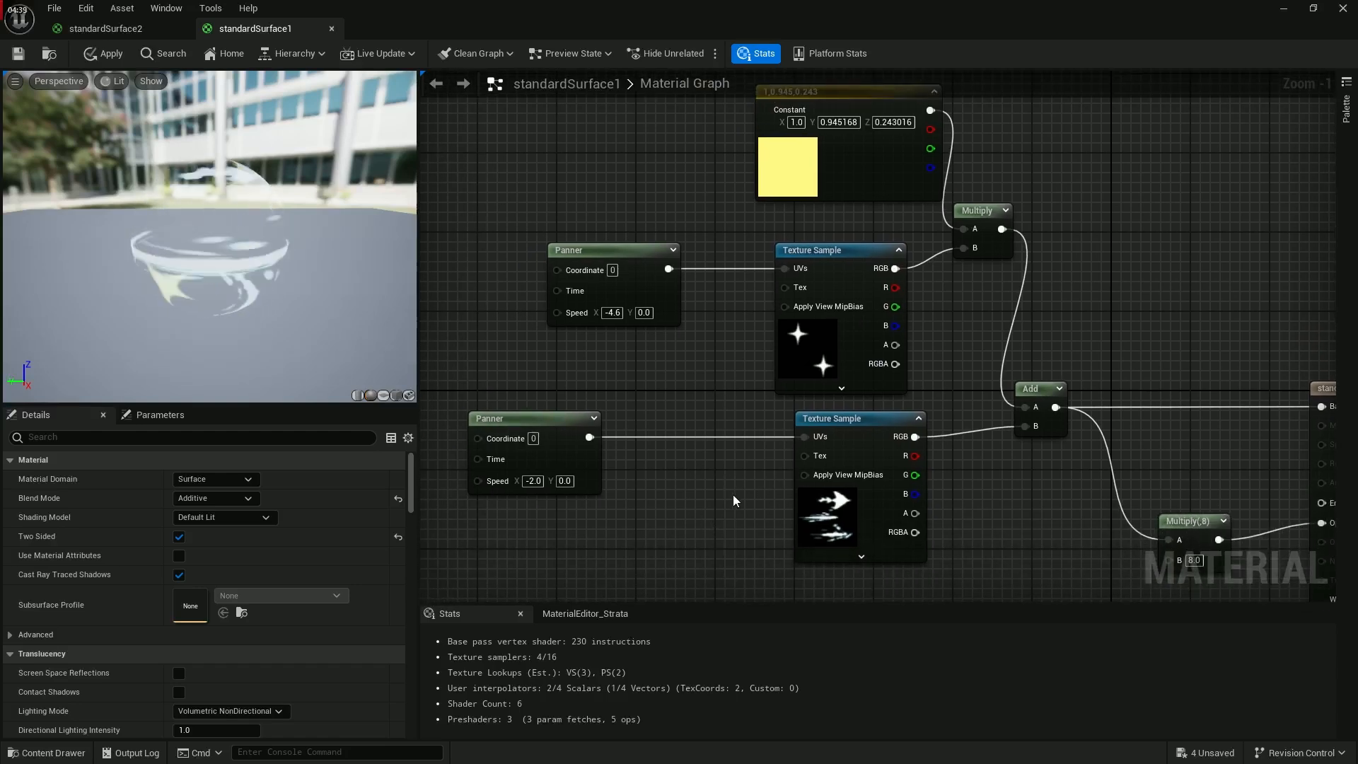
right_drag(733, 500, 756, 541)
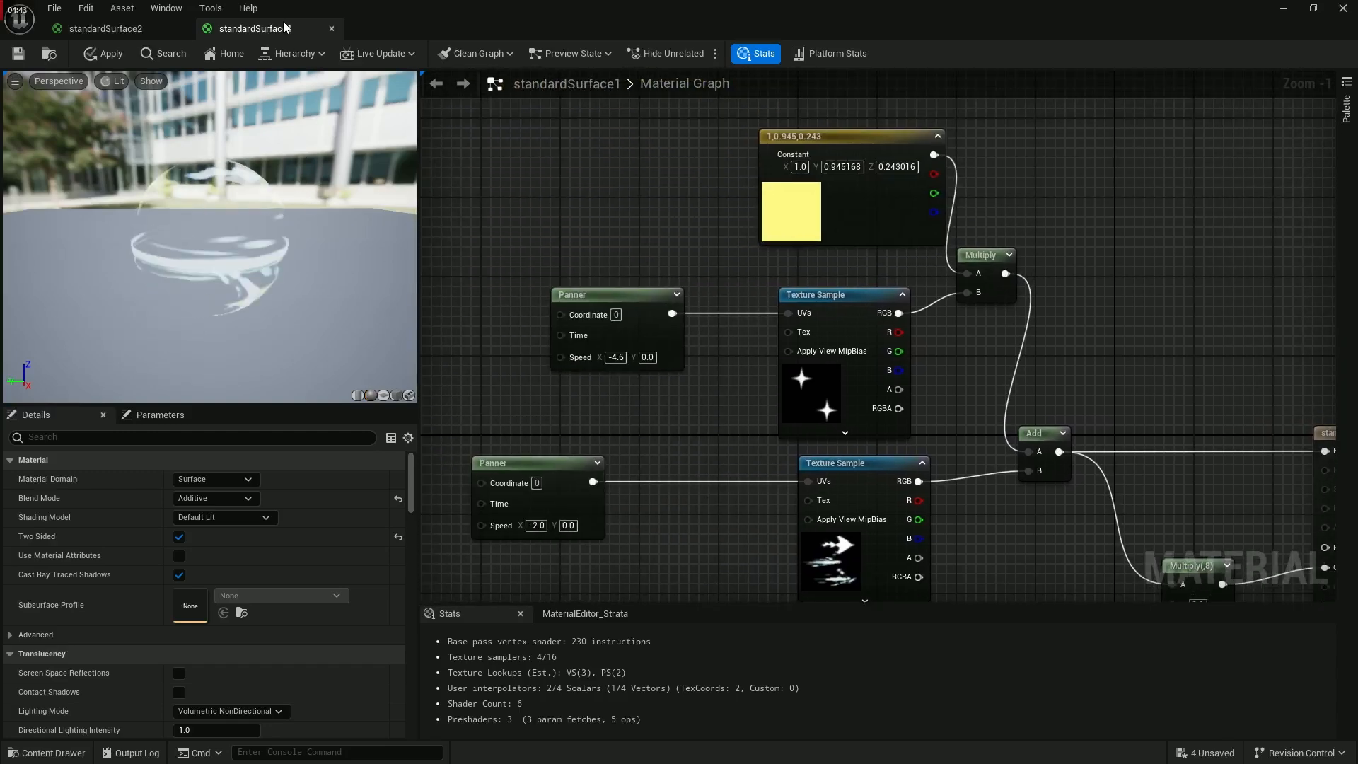
- Move the material editor aside and play-test the level in the viewport, triggering throws from the van to view the spin effect
drag(410, 23, 887, 654)
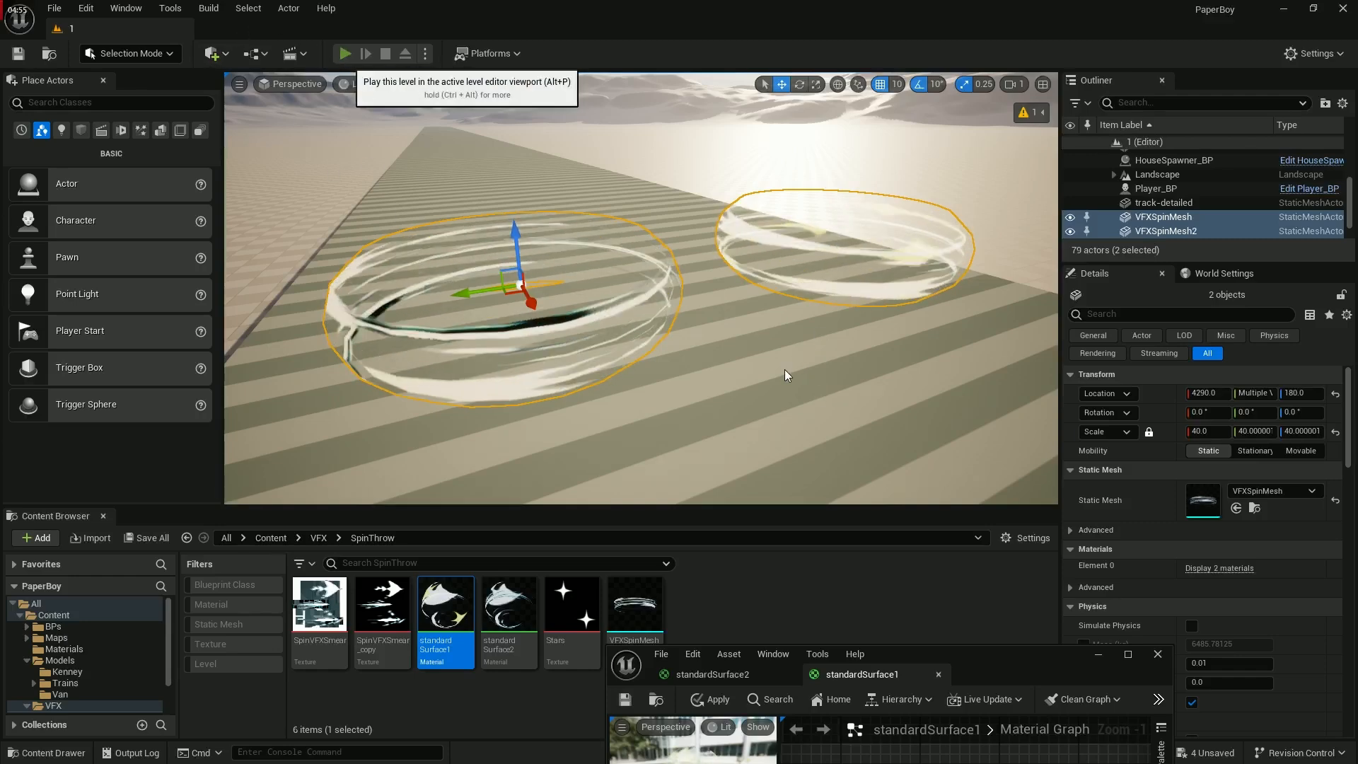
key(alt+p)
click(842, 331)
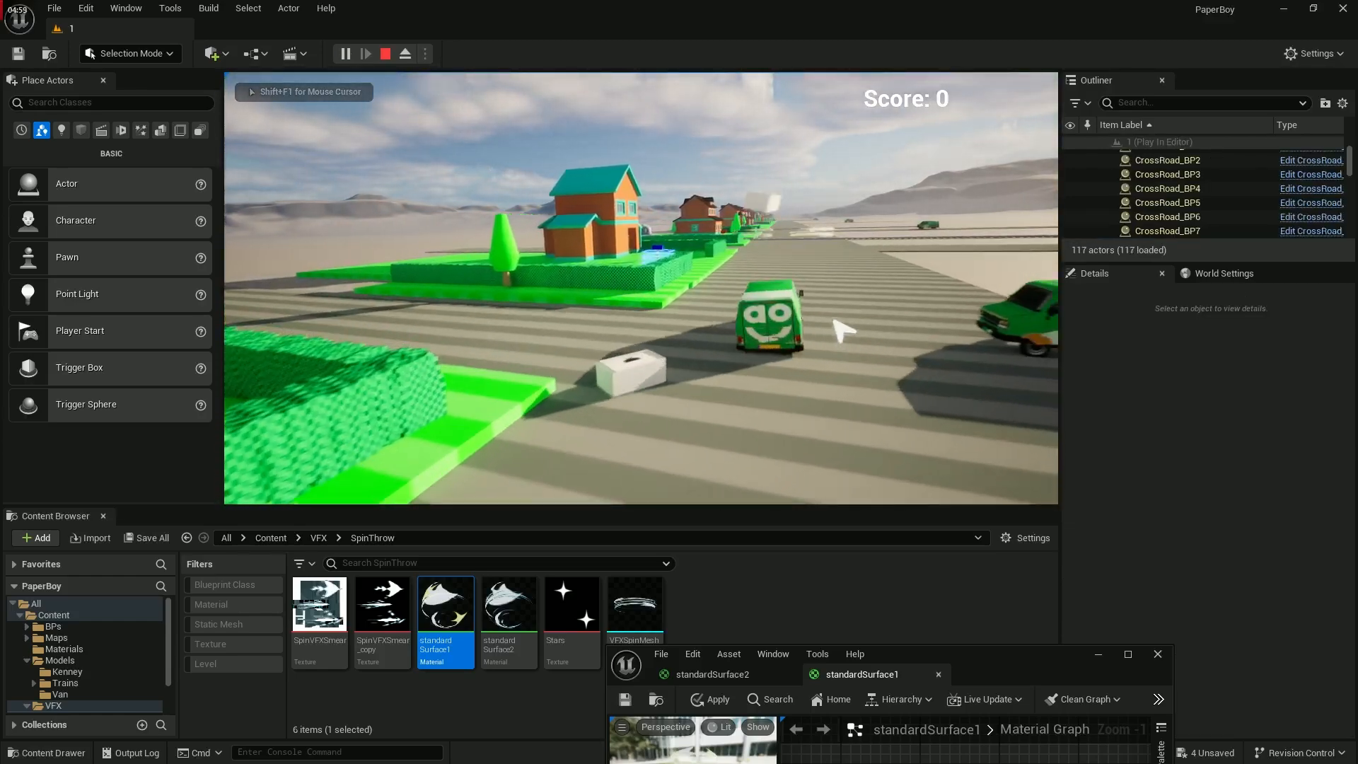
click(841, 331)
click(842, 330)
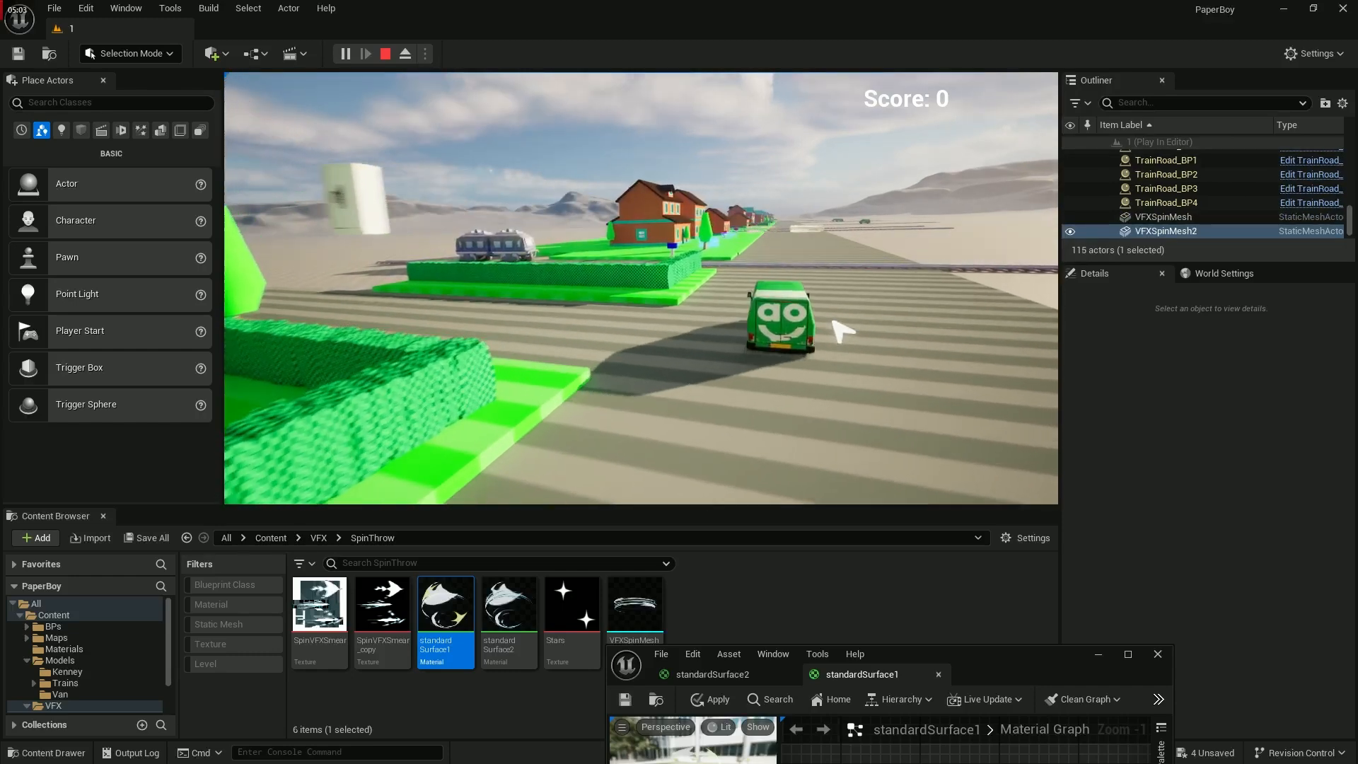
click(841, 330)
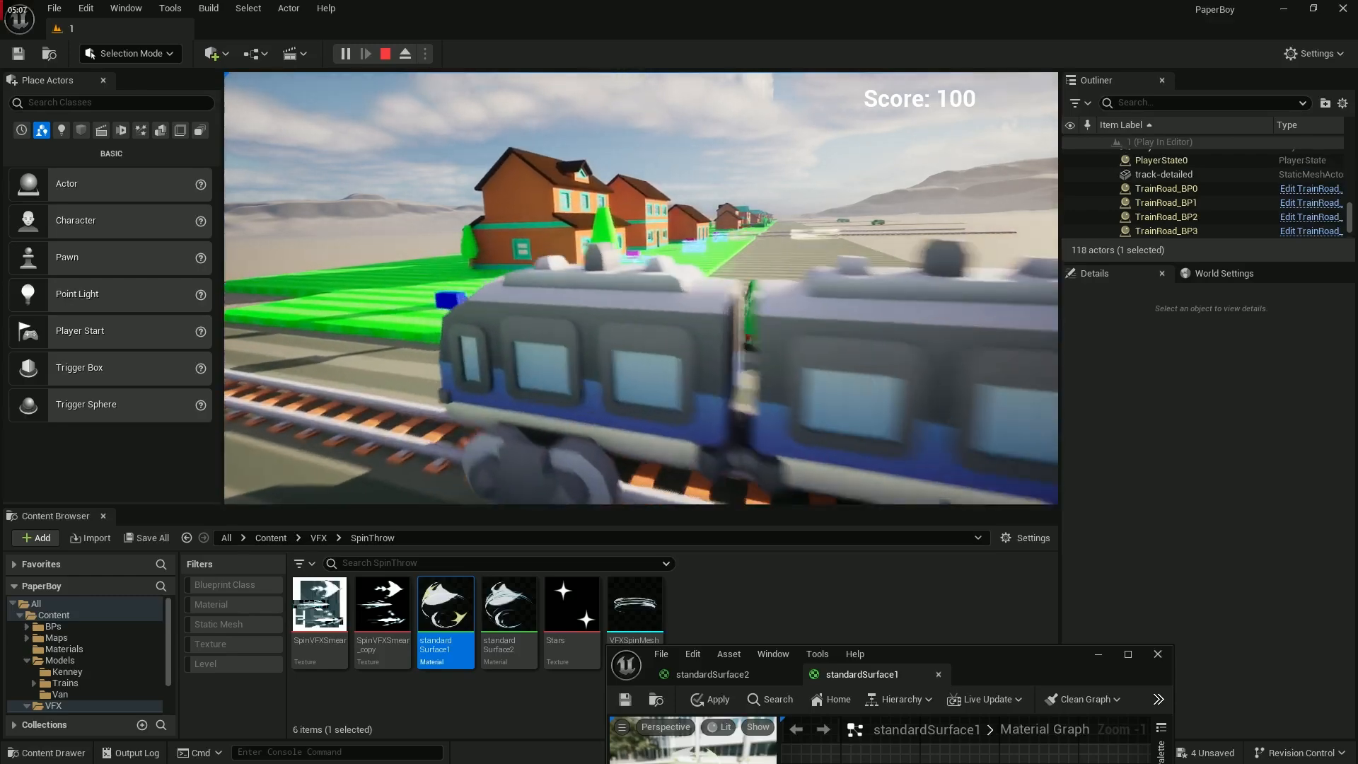
click(833, 315)
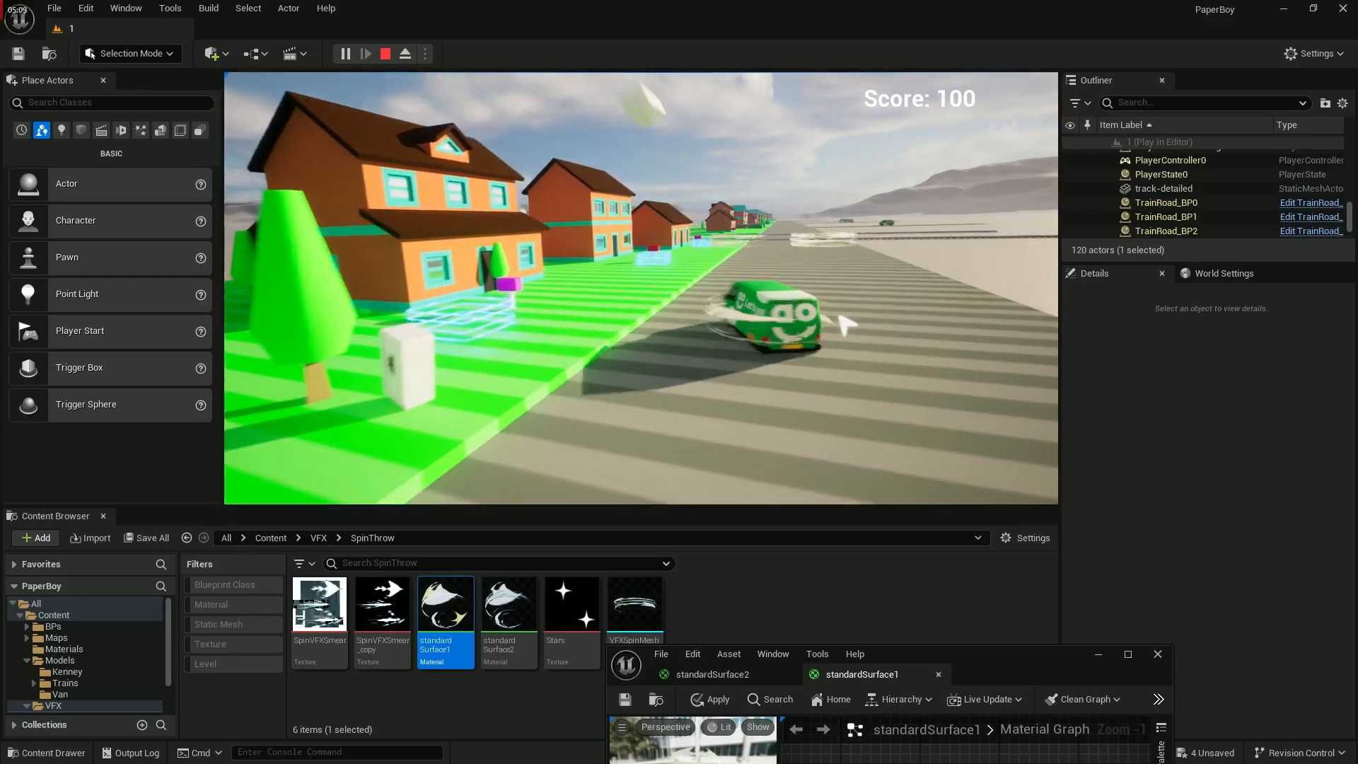
key(Escape)
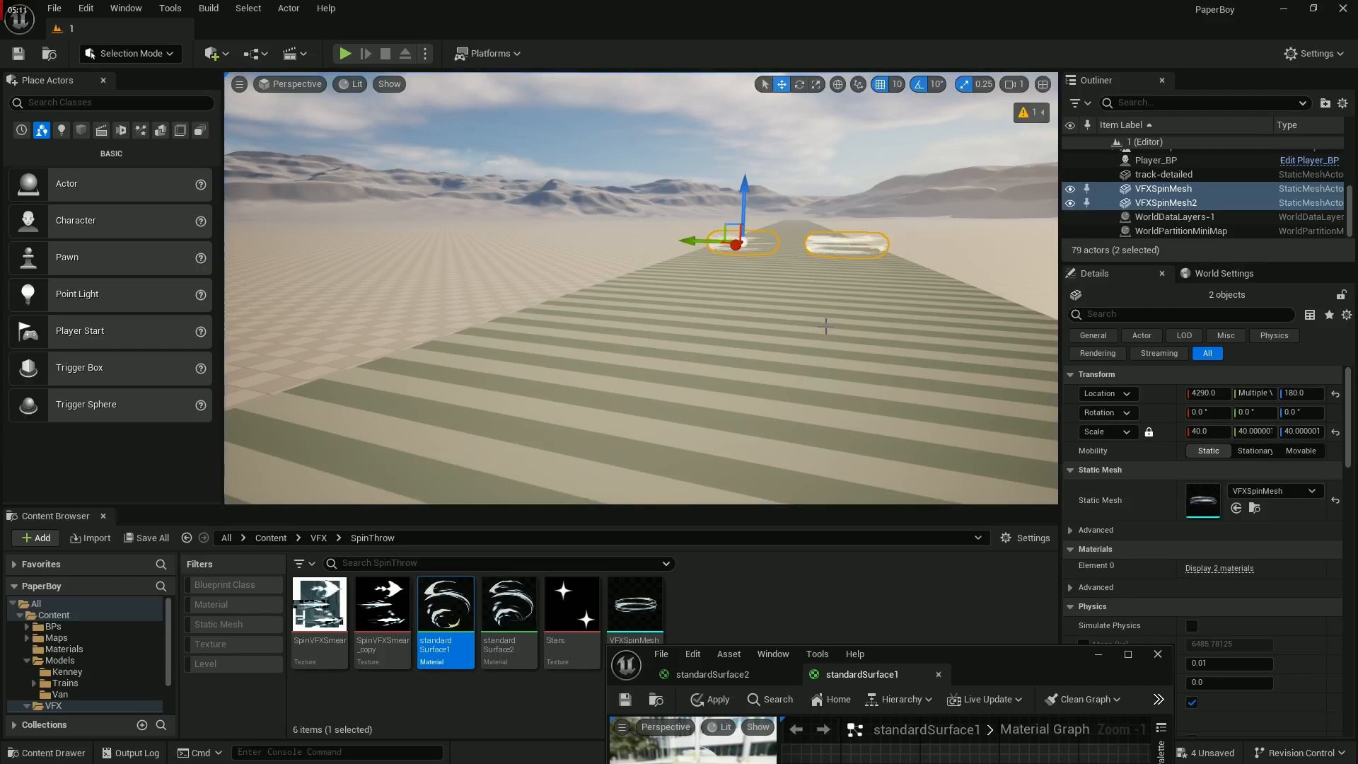